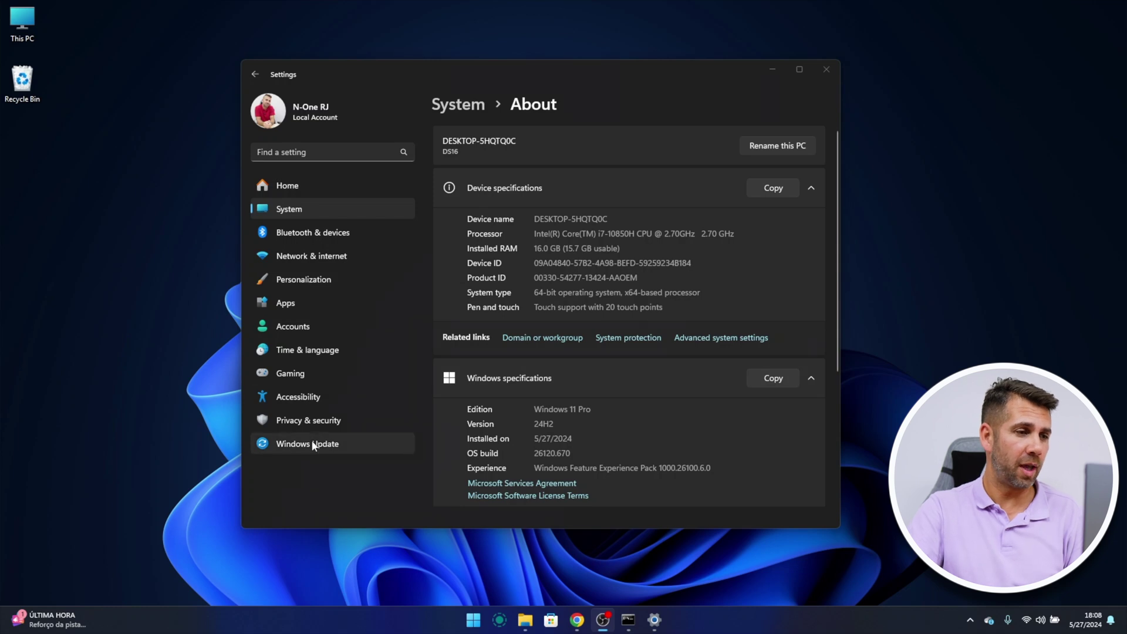
Check Windows Update, then reach Windows activation through the desktop's Personalize > Themes page
click(324, 445)
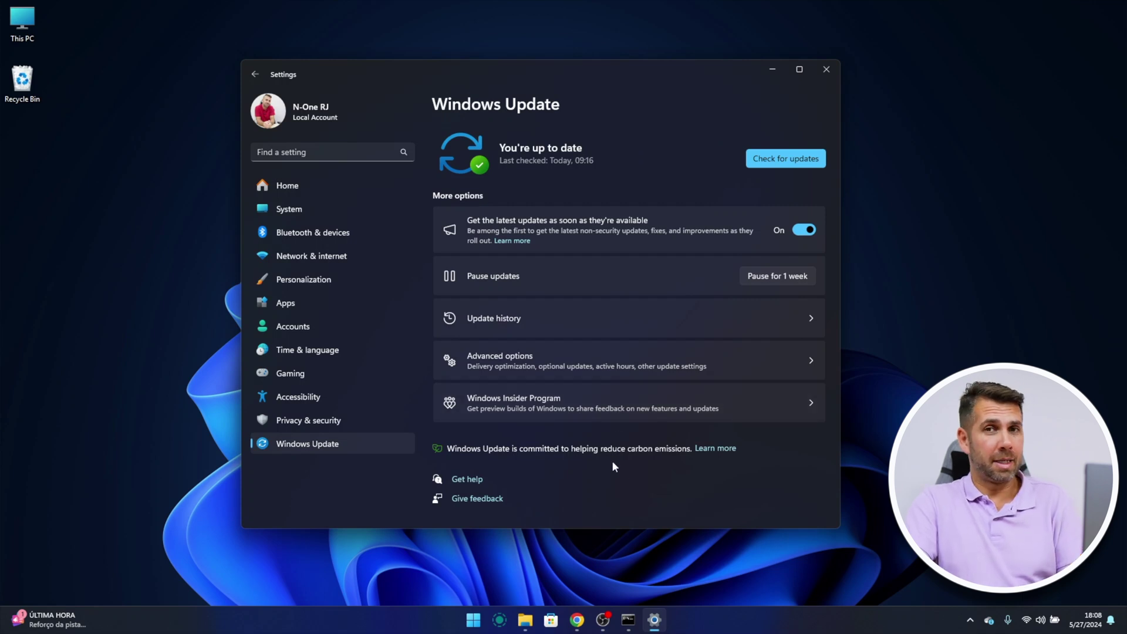
click(774, 71)
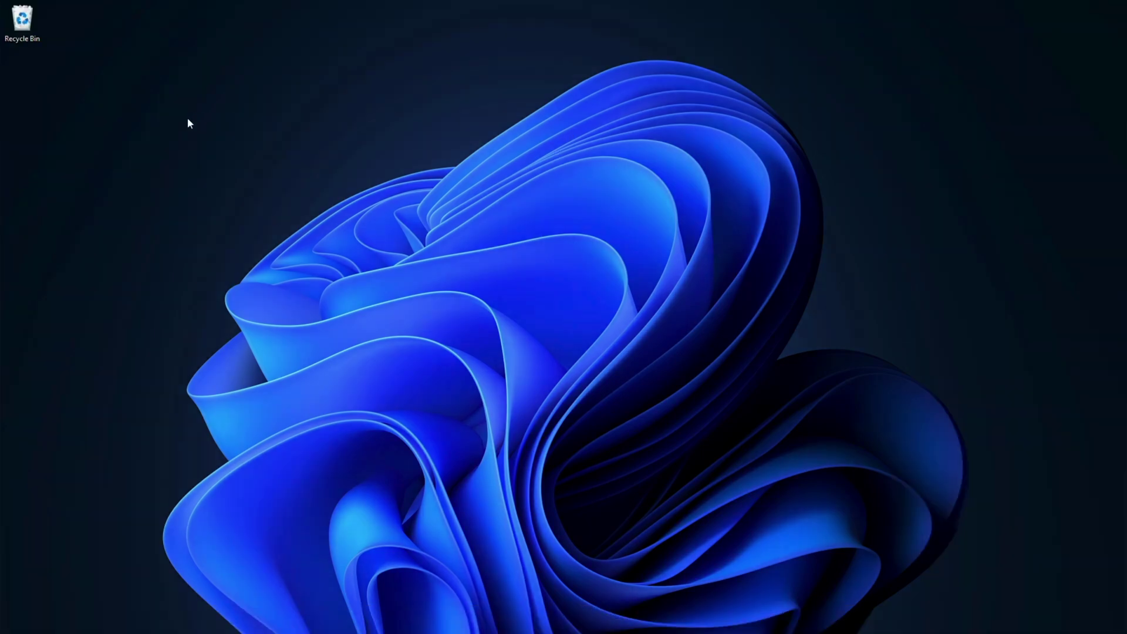
right_click(189, 120)
click(228, 217)
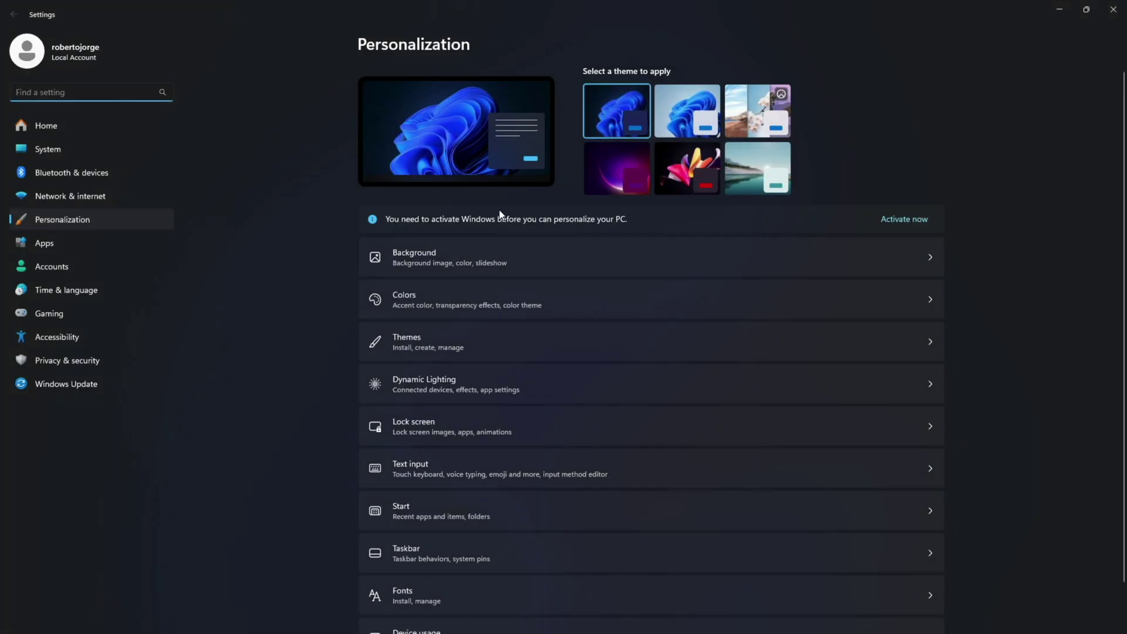
click(426, 351)
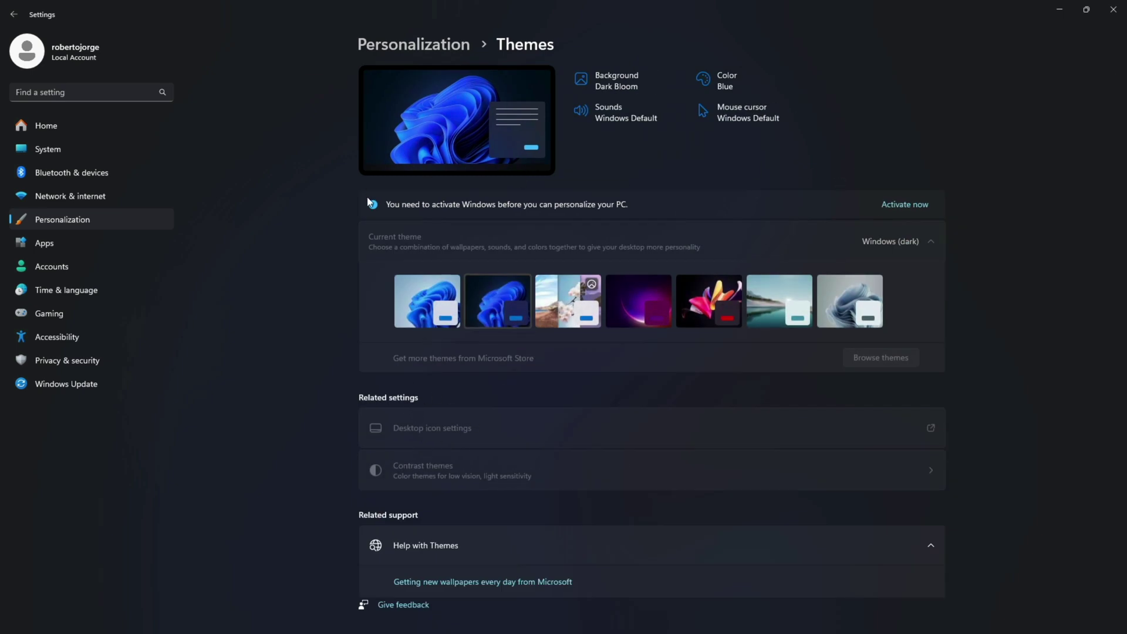
click(911, 202)
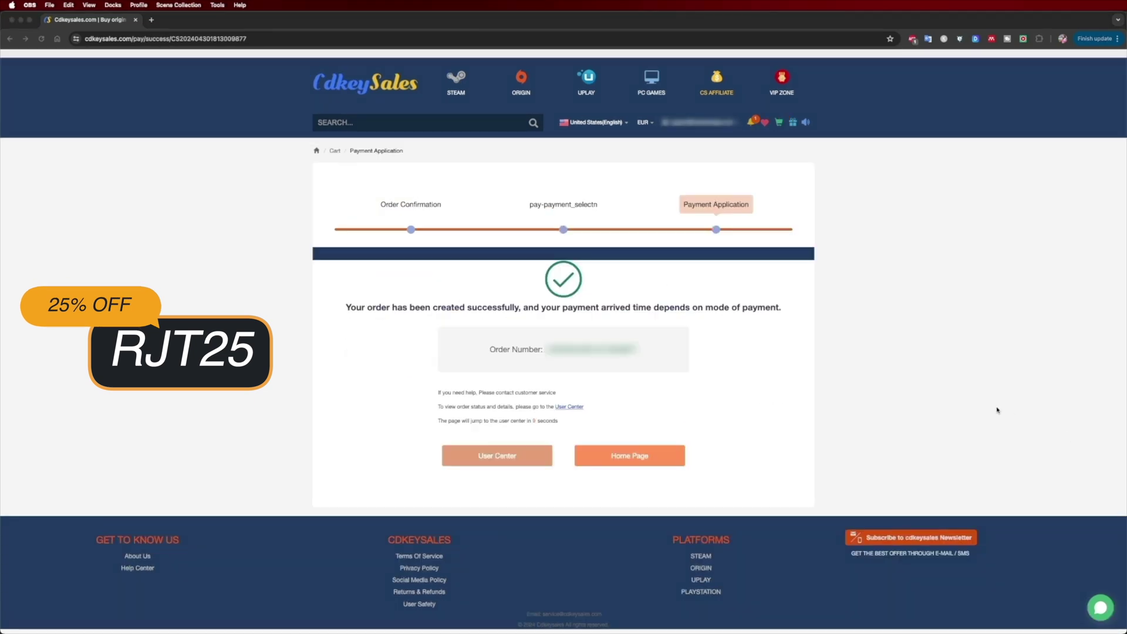
Copy the purchased Windows 11 Pro key into Change product key, submit it, and open uupdump.net
drag(562, 478, 623, 480)
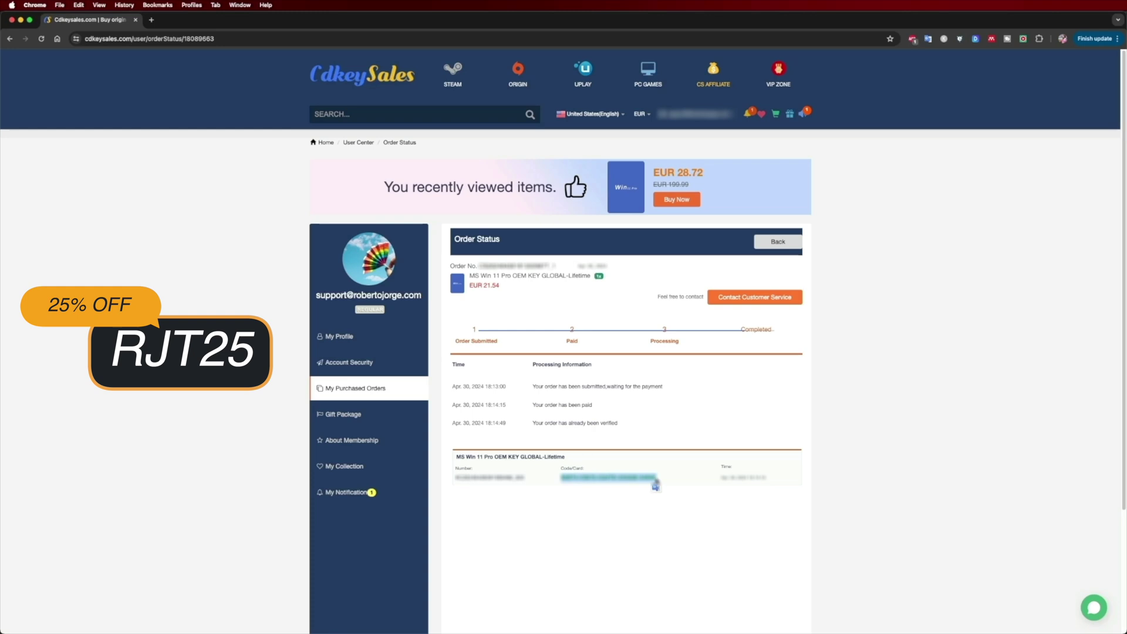
right_click(624, 479)
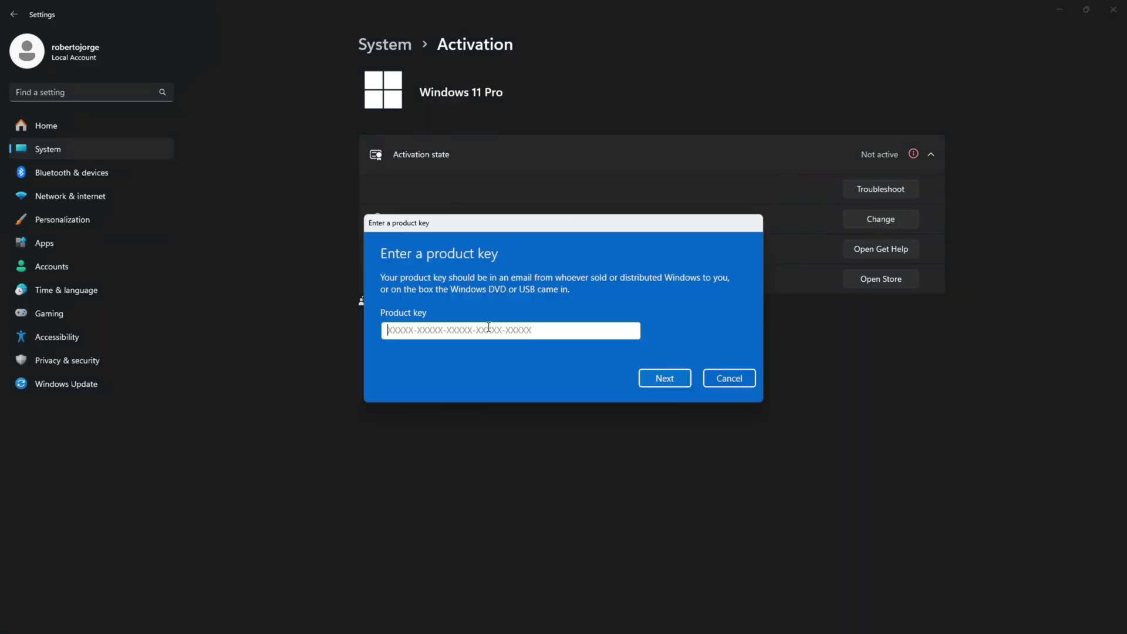
click(664, 377)
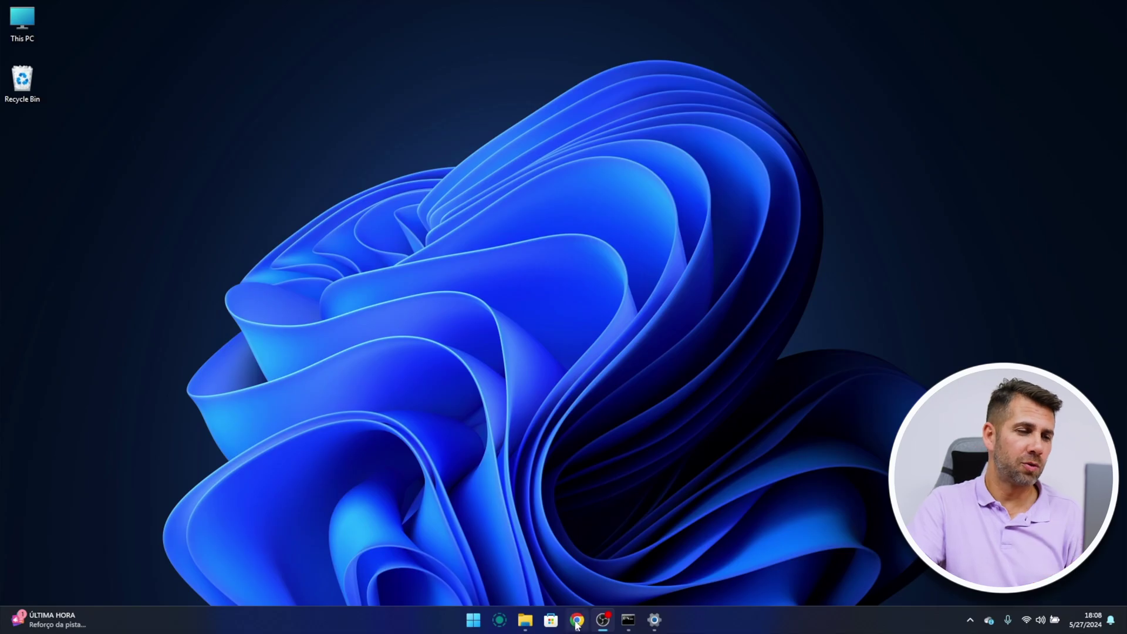
click(577, 619)
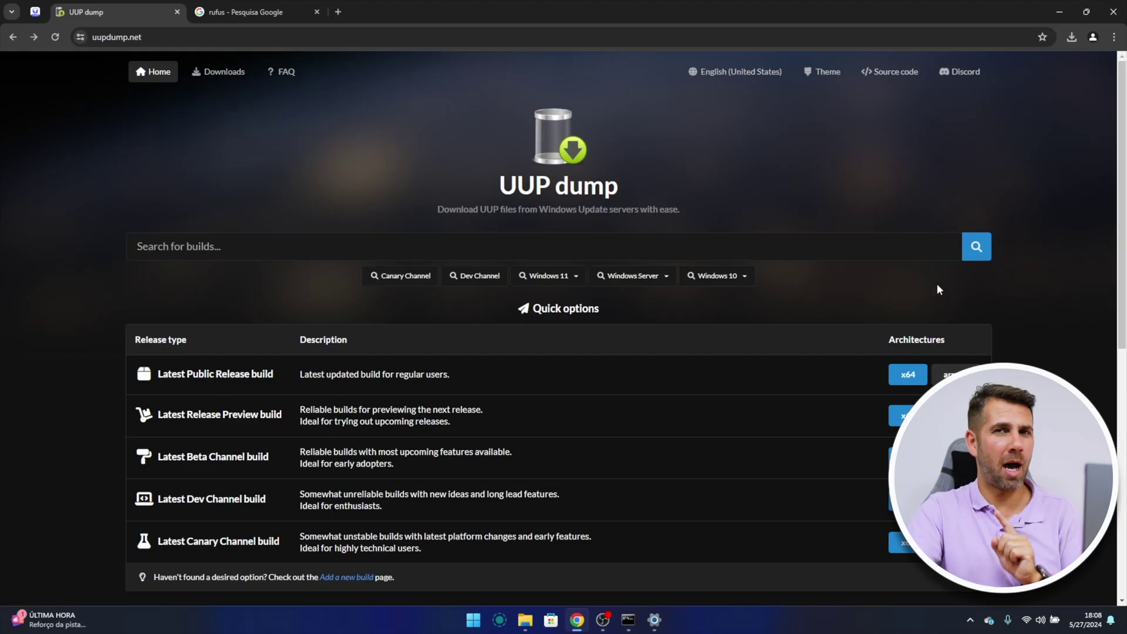
Pick 24H2 from the Windows 11 dropdown and scroll through its 19 listed builds
click(565, 278)
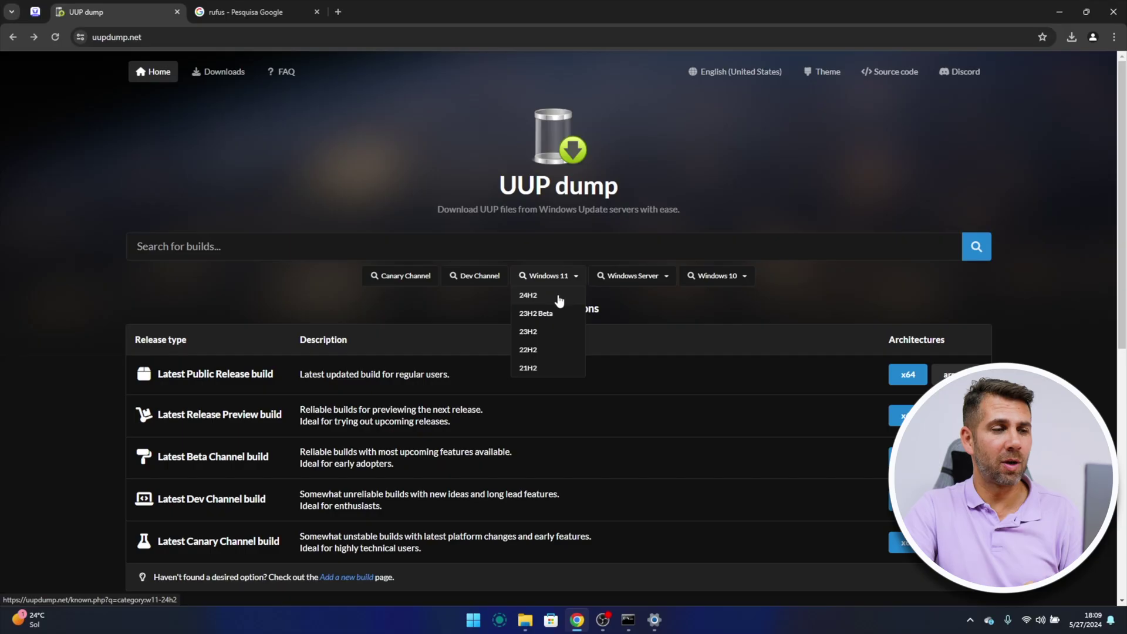
click(539, 301)
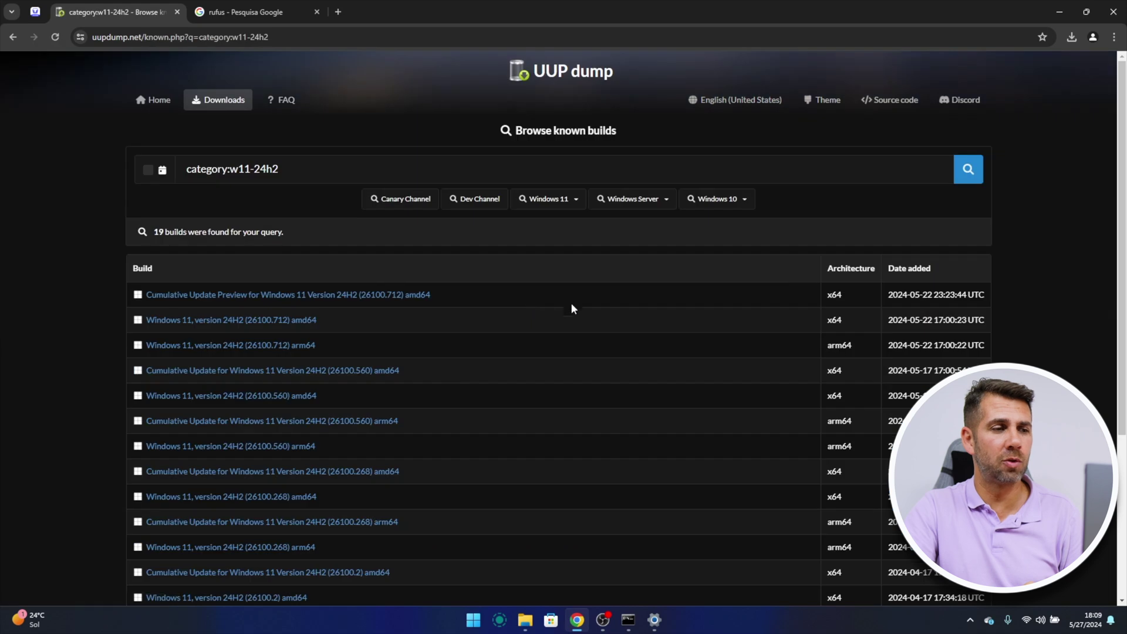
scroll(427, 388, down, 5)
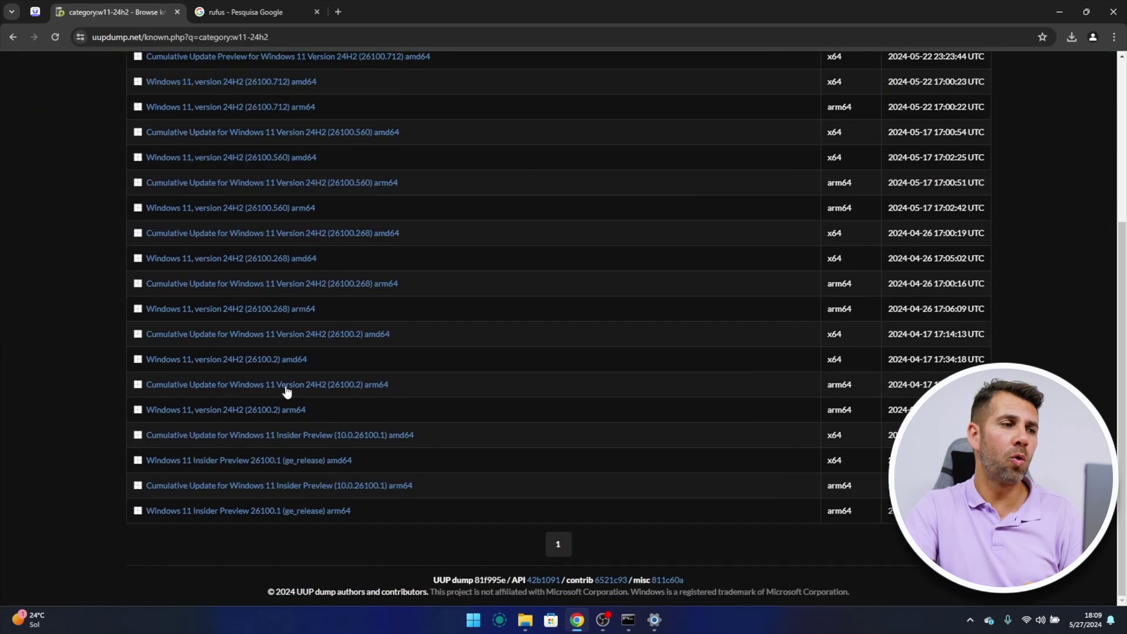
scroll(294, 258, up, 5)
scroll(284, 267, down, 5)
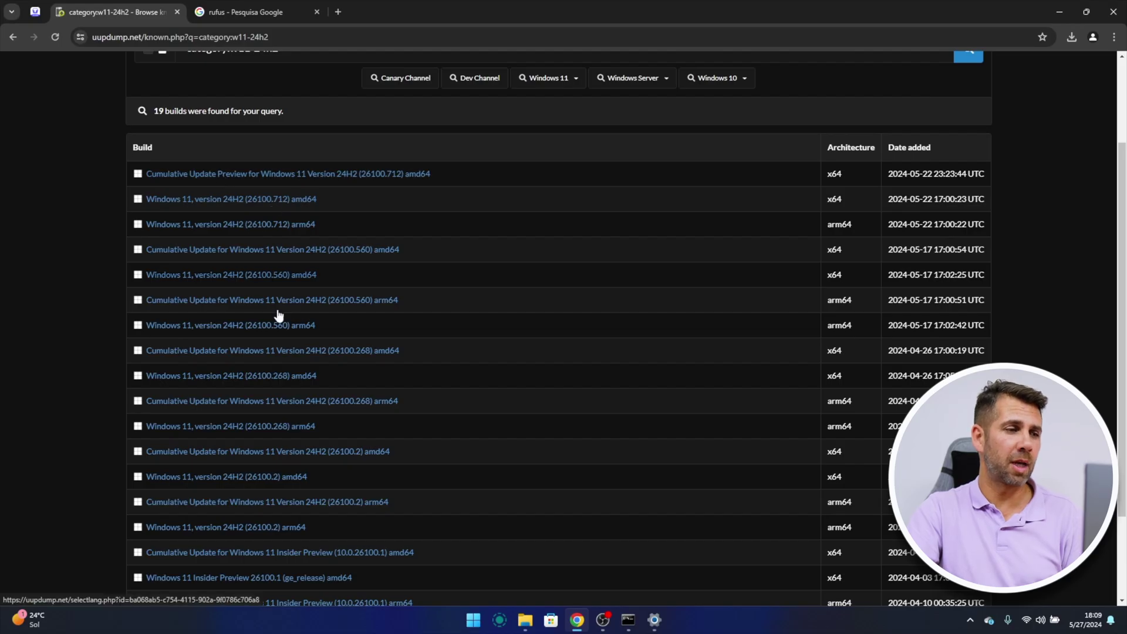
scroll(278, 387, down, 2)
scroll(333, 463, up, 4)
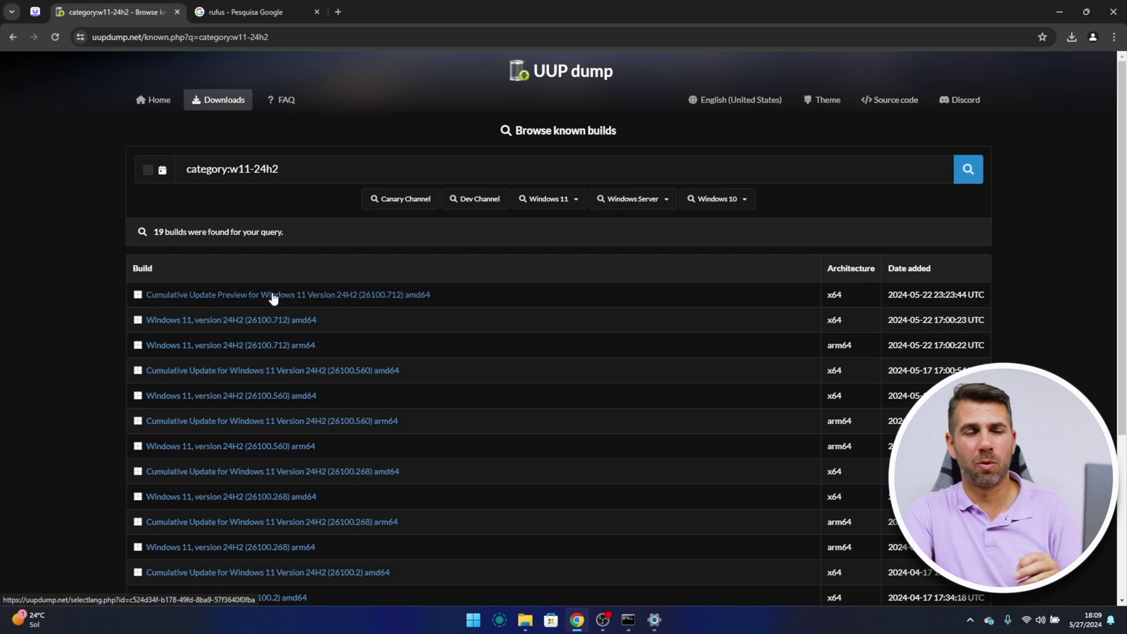
click(219, 321)
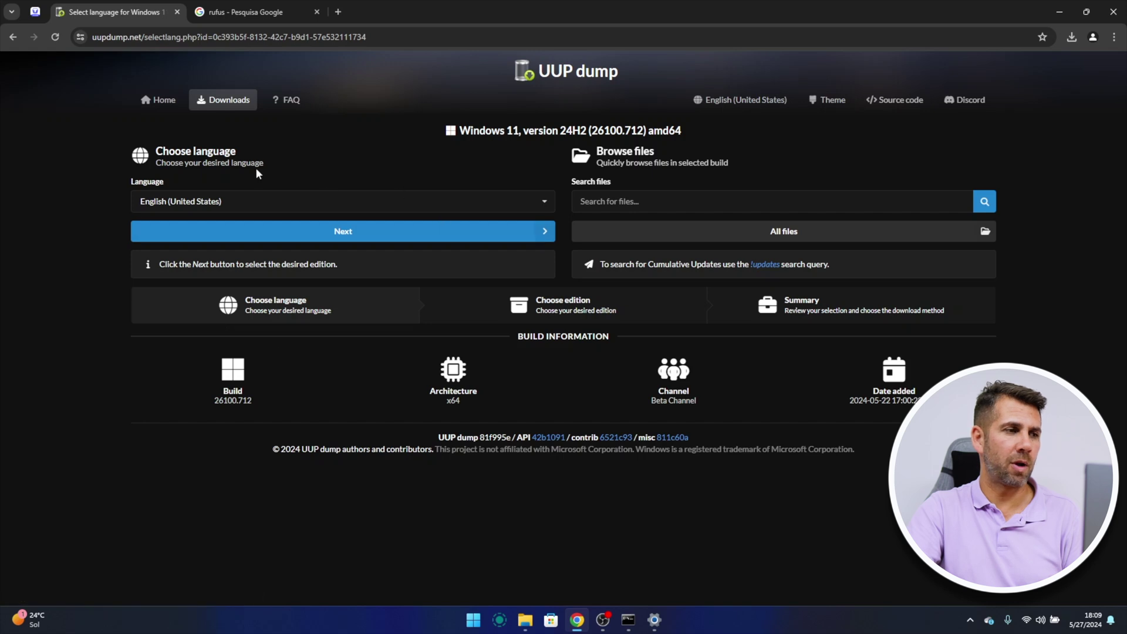
click(469, 202)
scroll(272, 287, down, 6)
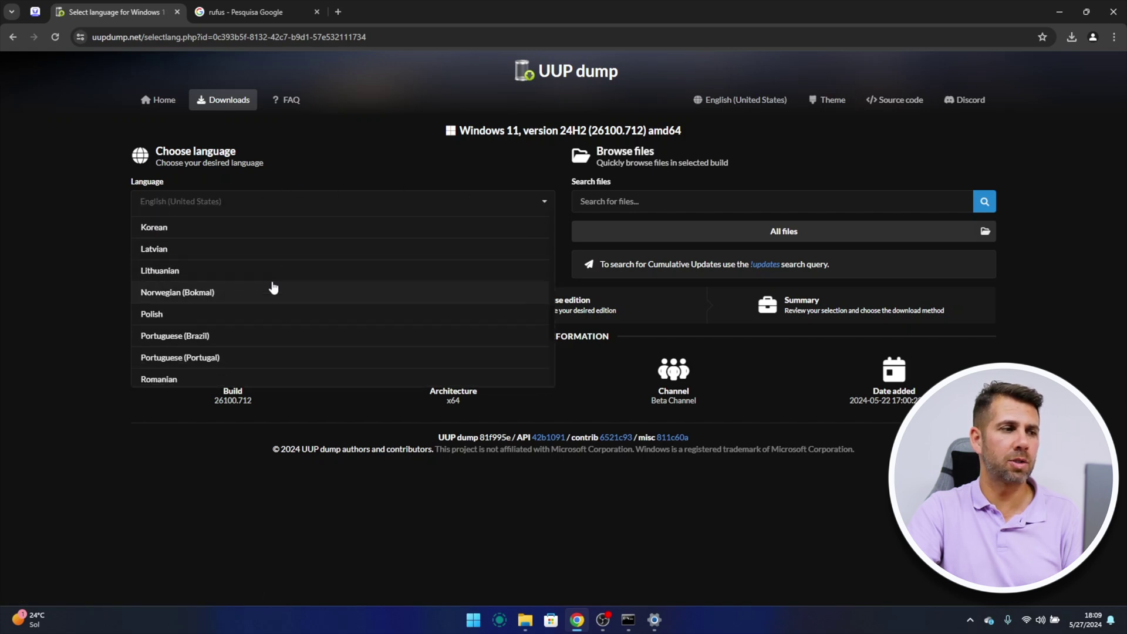
scroll(257, 289, up, 2)
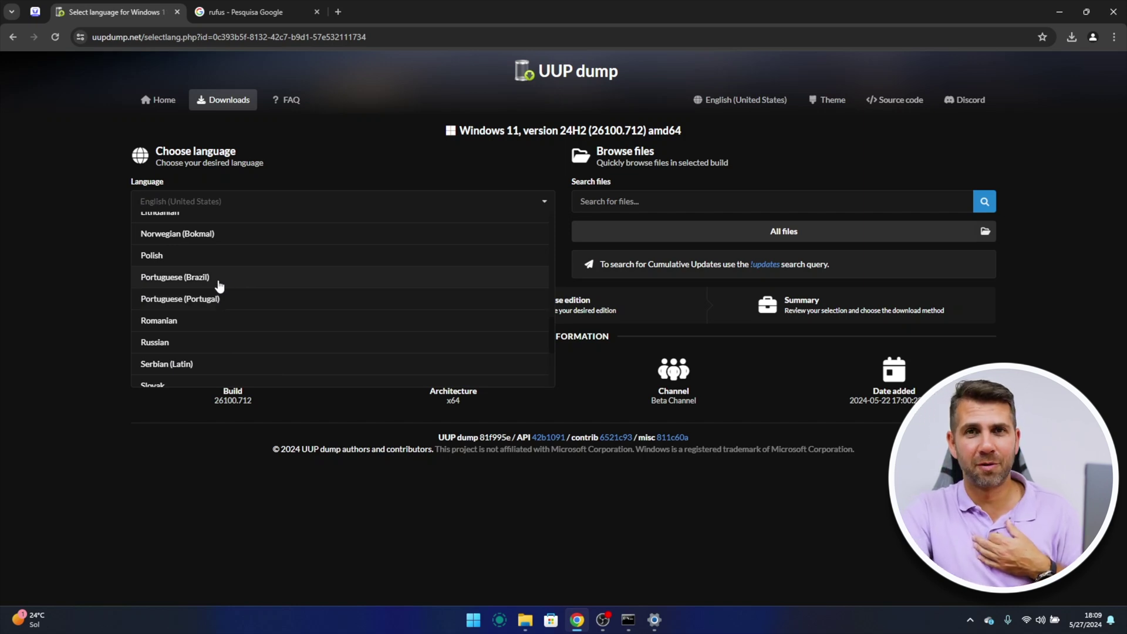
click(344, 158)
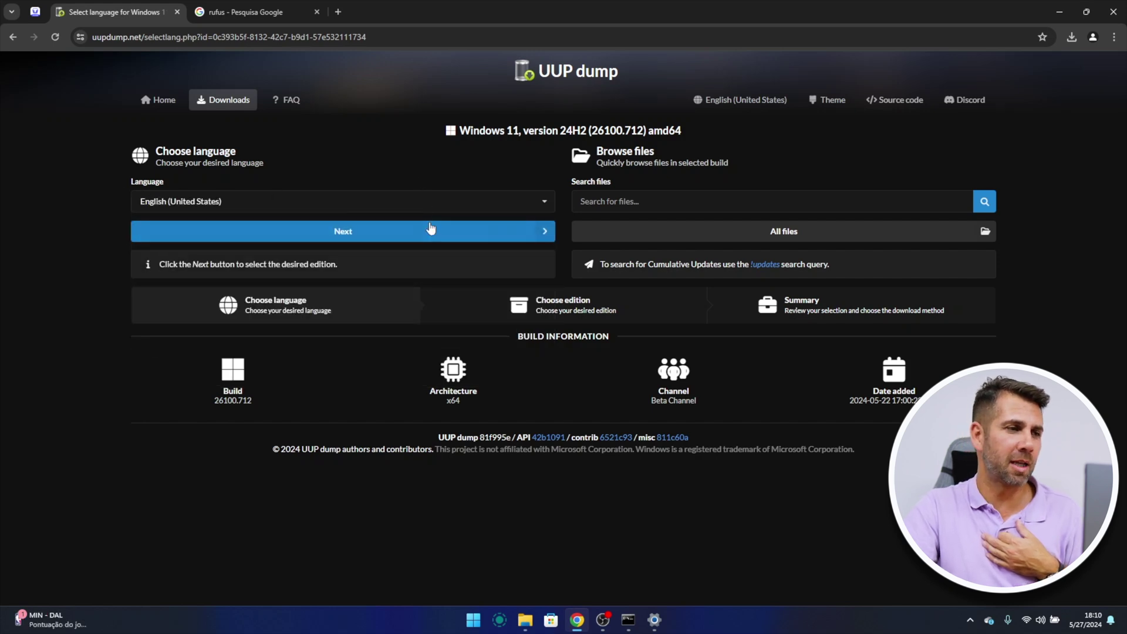
click(410, 234)
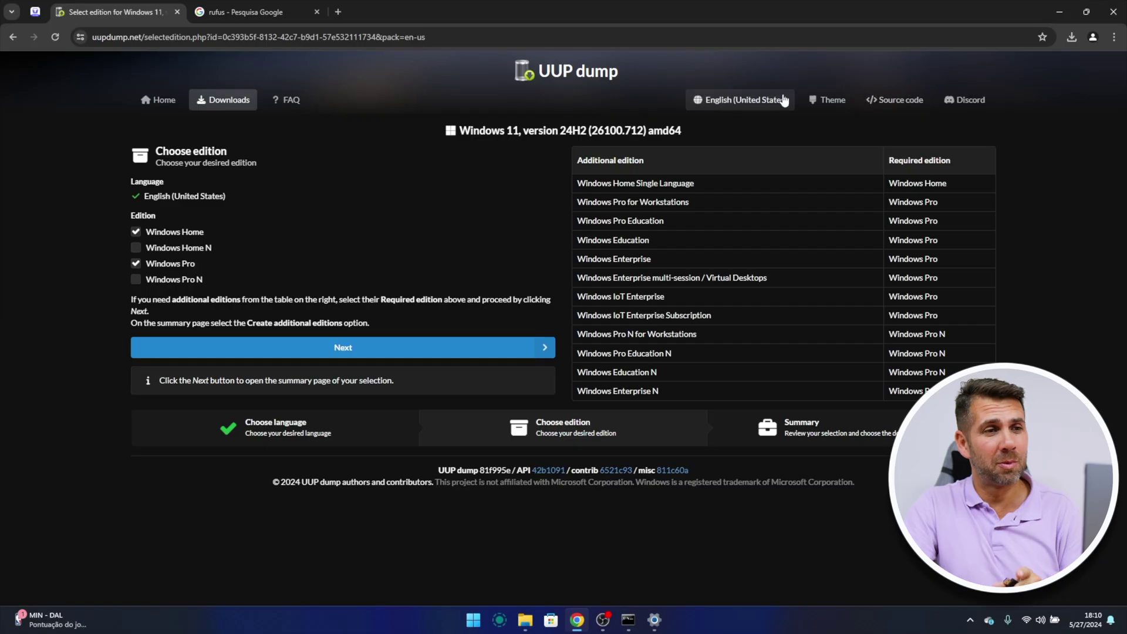
Open the site's language selector and cancel it without changing the language
click(757, 100)
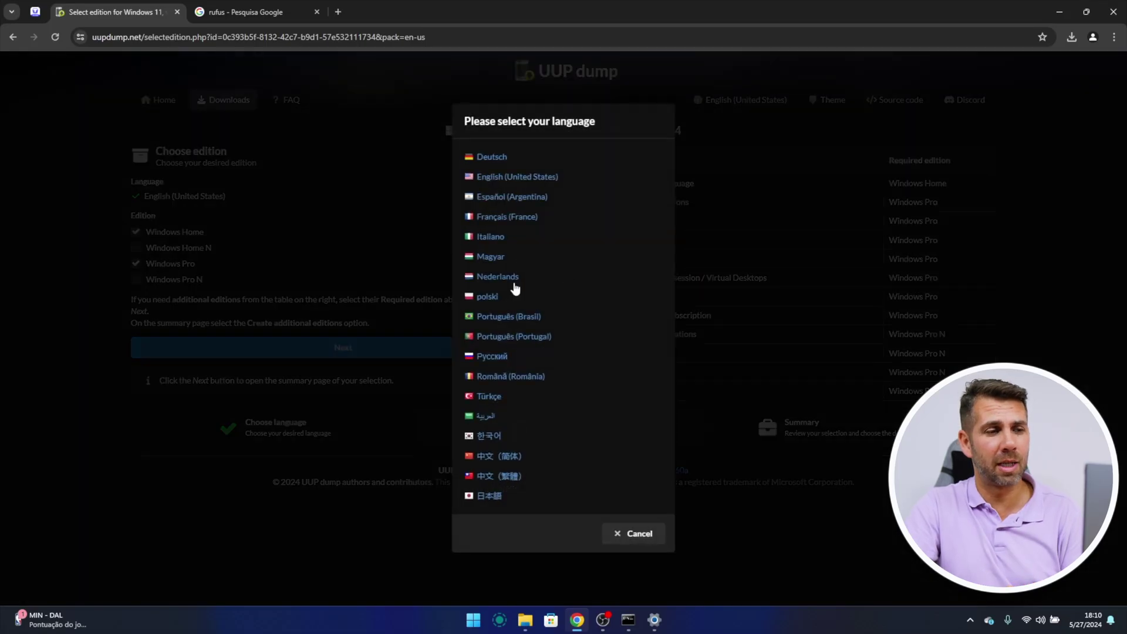
click(639, 534)
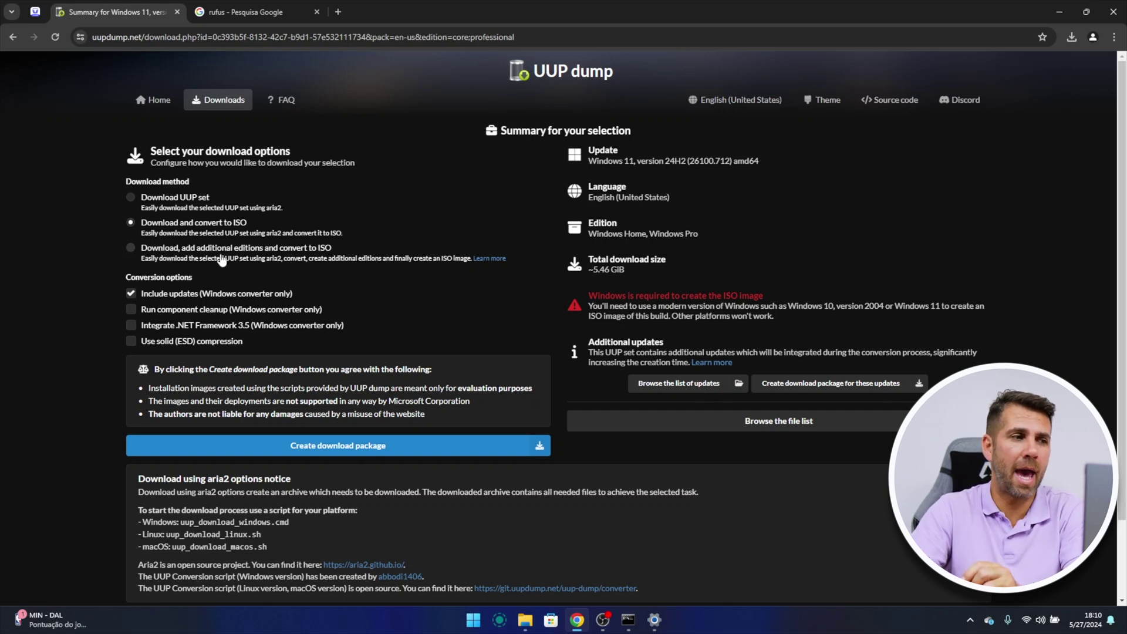
Keep 'Download and convert to ISO' selected and download the 26100.712_amd64 convert zip package
click(129, 249)
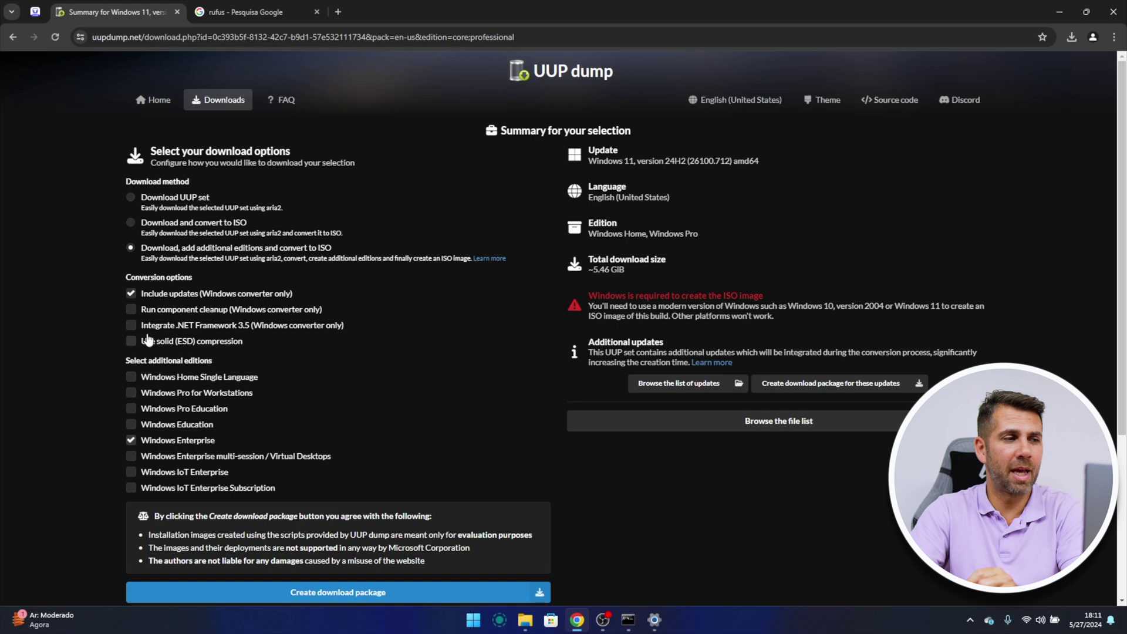
click(131, 223)
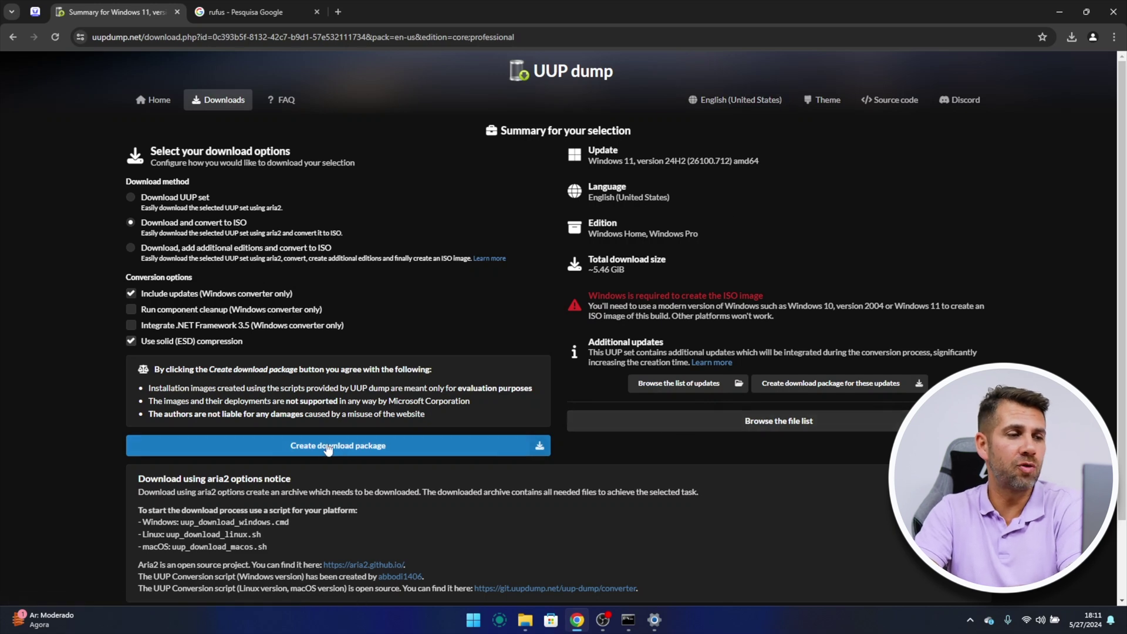
click(374, 449)
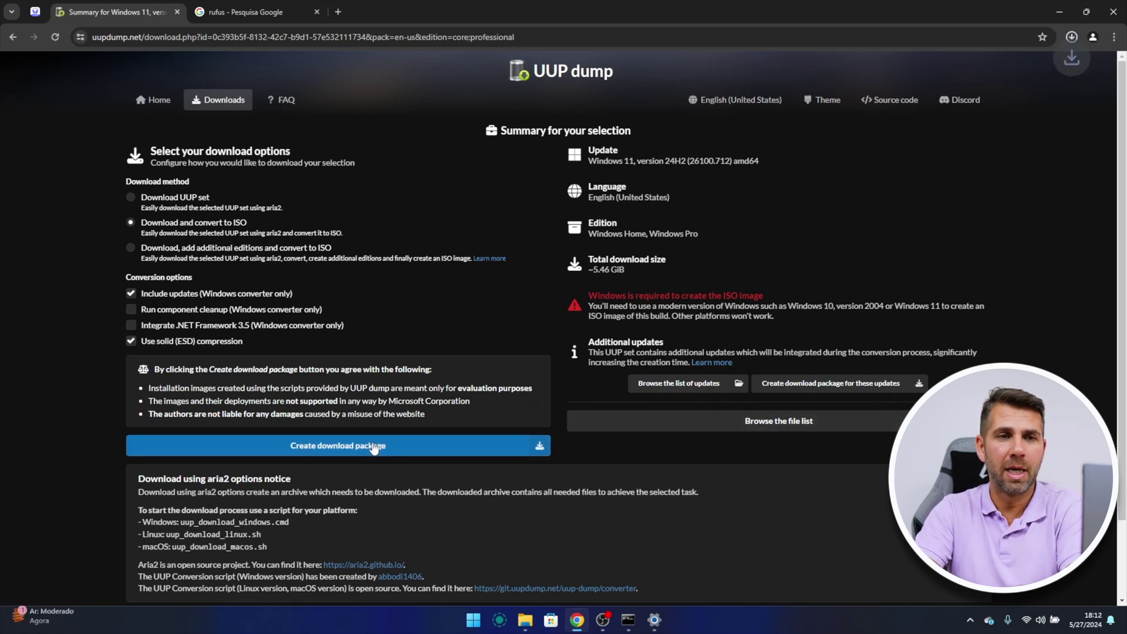
click(1070, 37)
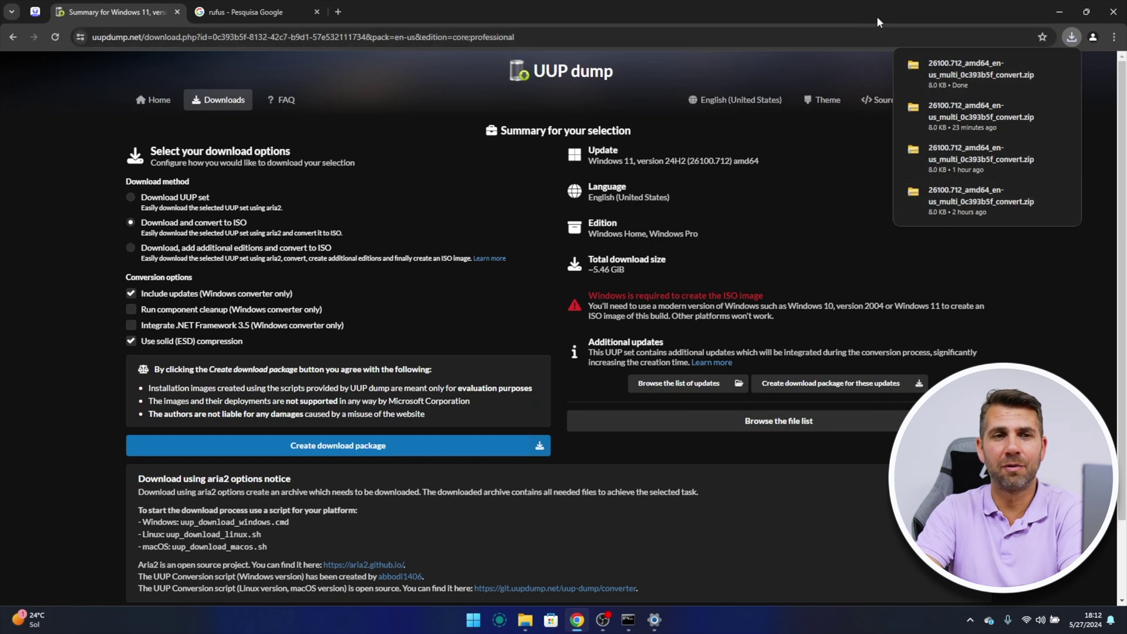
Minimize Chrome after viewing the rufus tab and switch to File Explorer's Downloads folder
click(1059, 12)
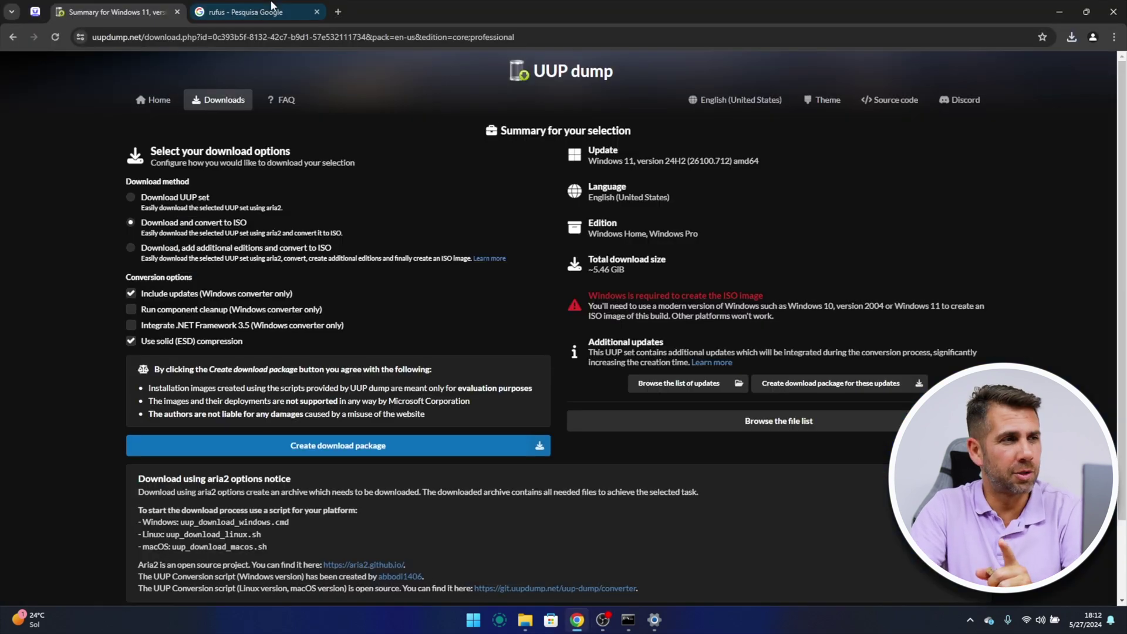
click(271, 8)
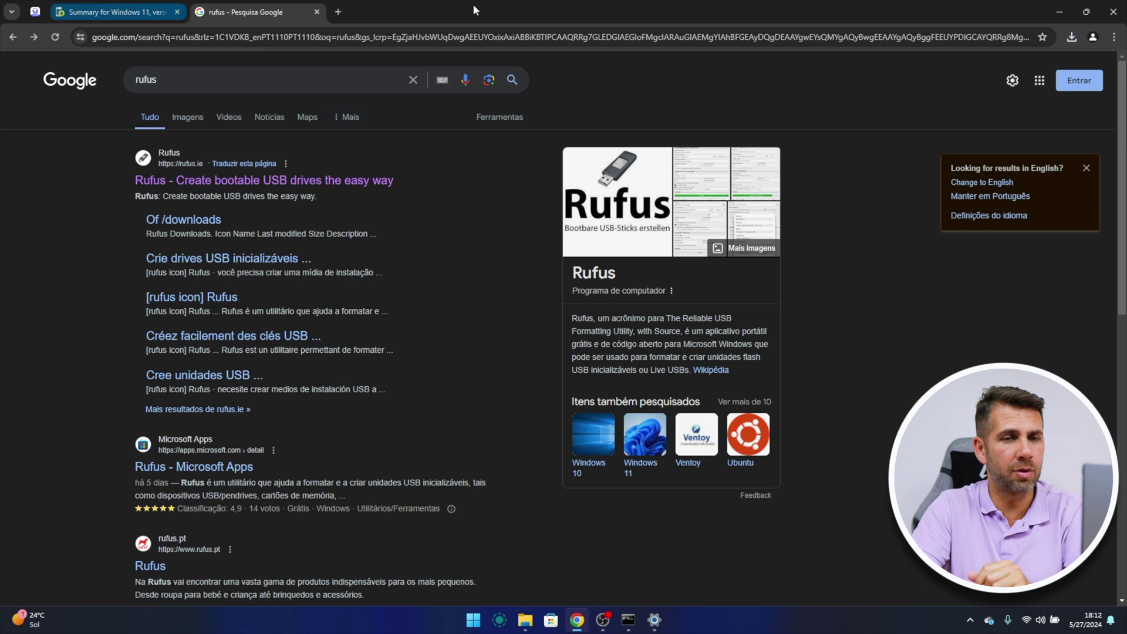
click(1059, 10)
key(alt+Tab)
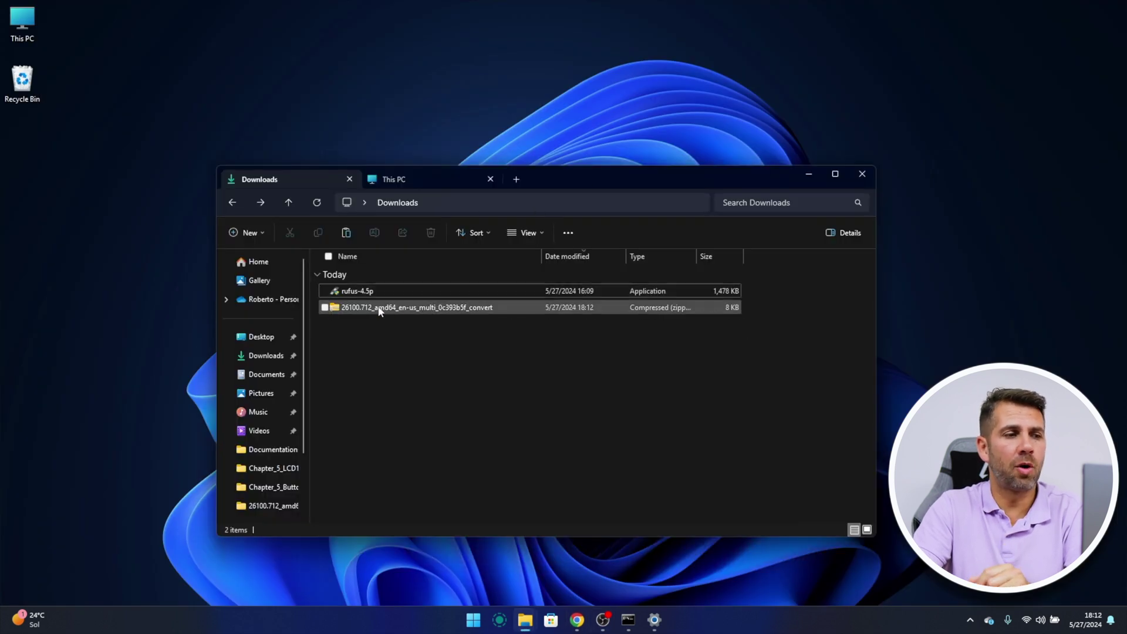
Look at the earlier 26100.712 folder on the C: drive, then return to Downloads
click(352, 308)
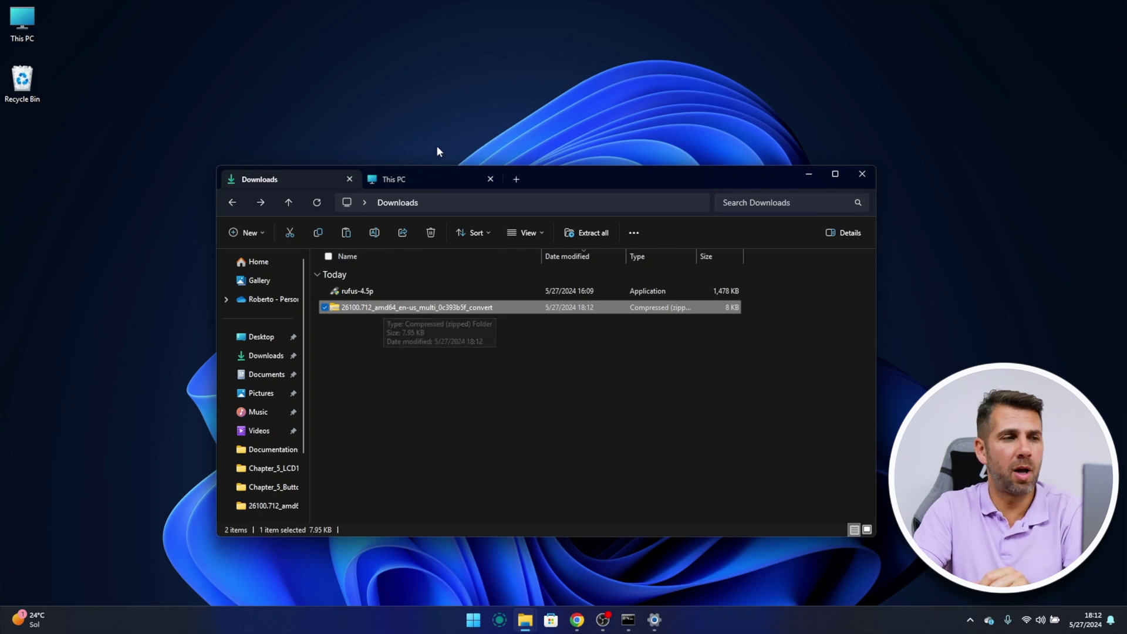
click(409, 175)
double_click(352, 284)
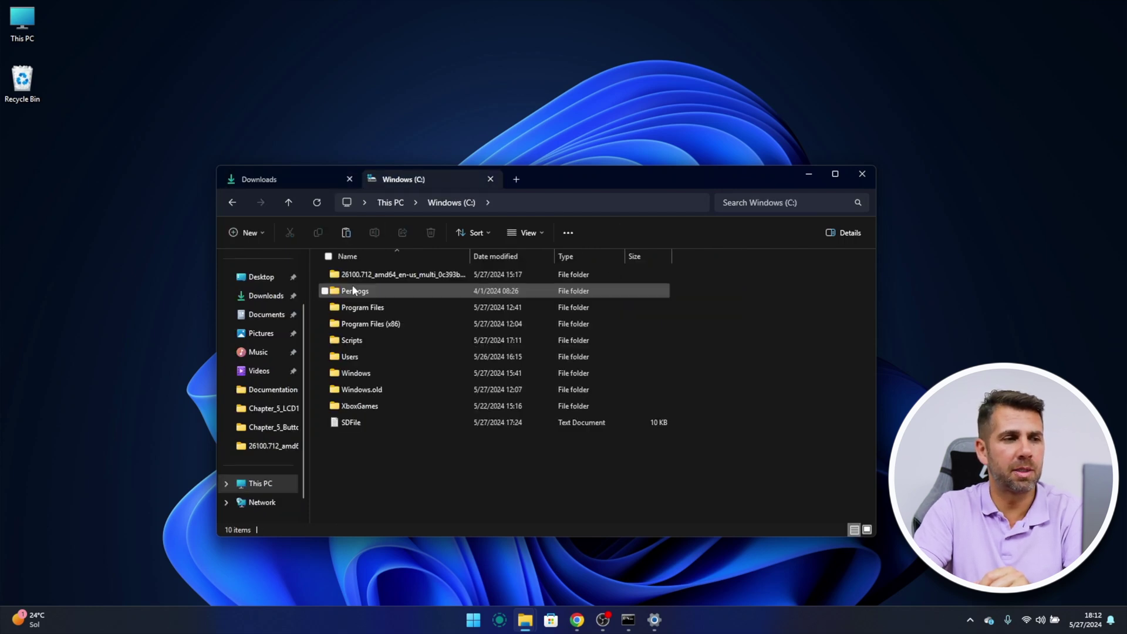
click(354, 280)
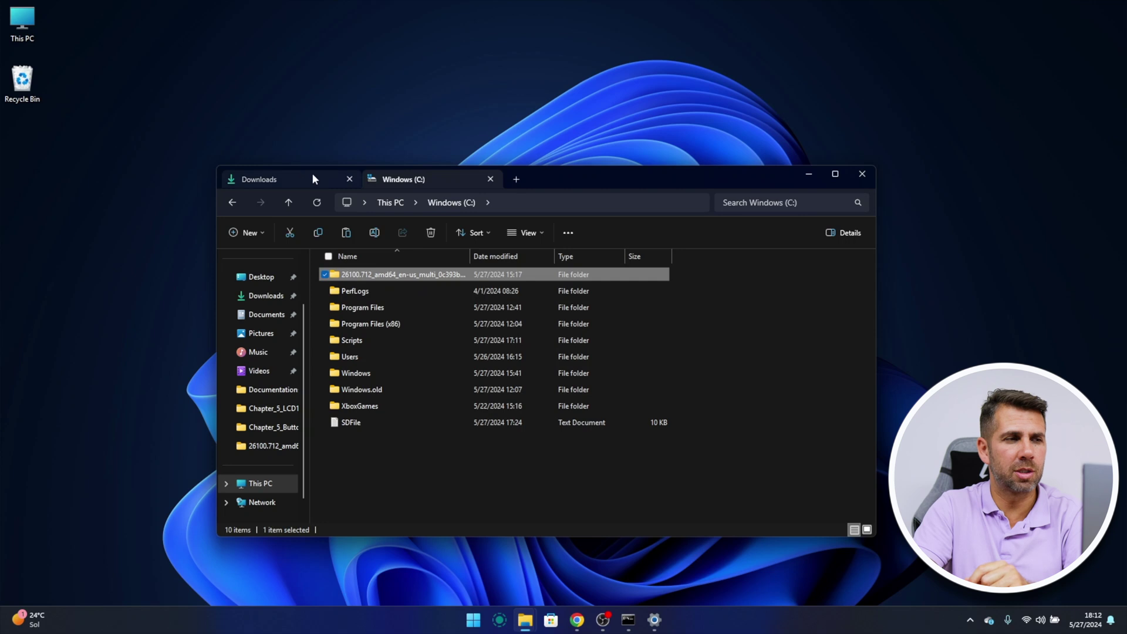
click(274, 176)
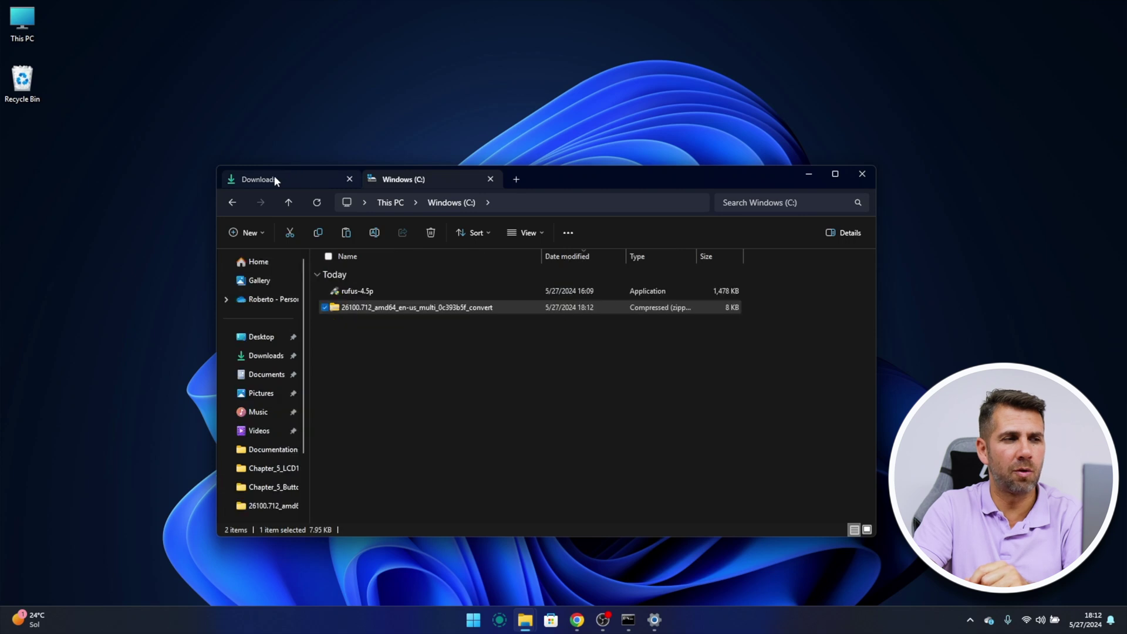
Extract the convert zip with Extract All and open the extracted convert folder
right_click(427, 309)
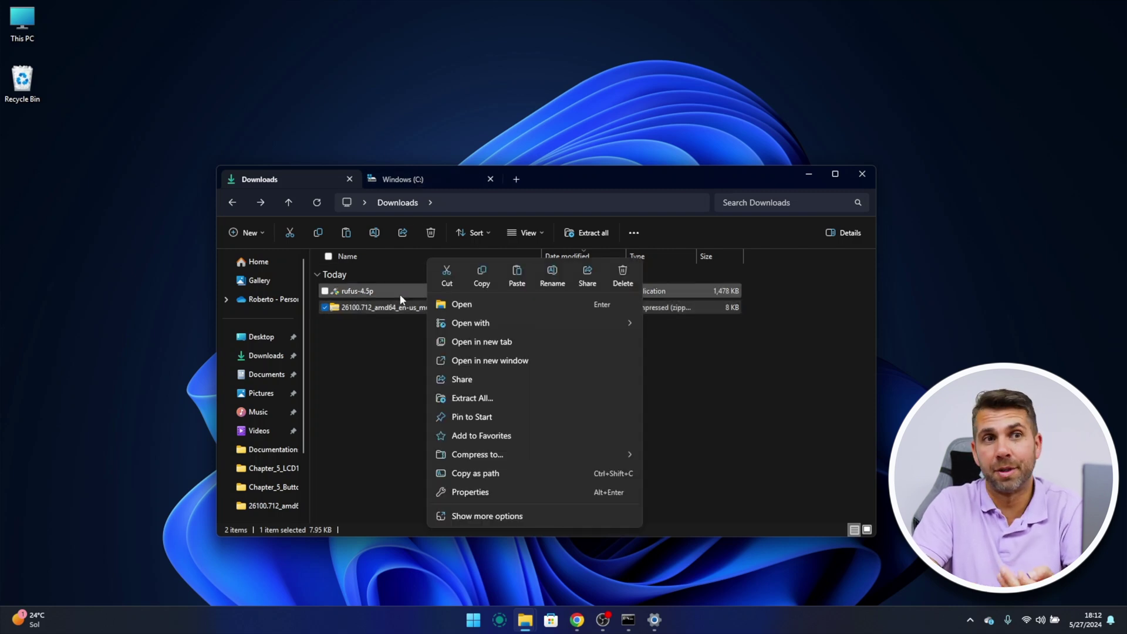
click(487, 397)
click(669, 424)
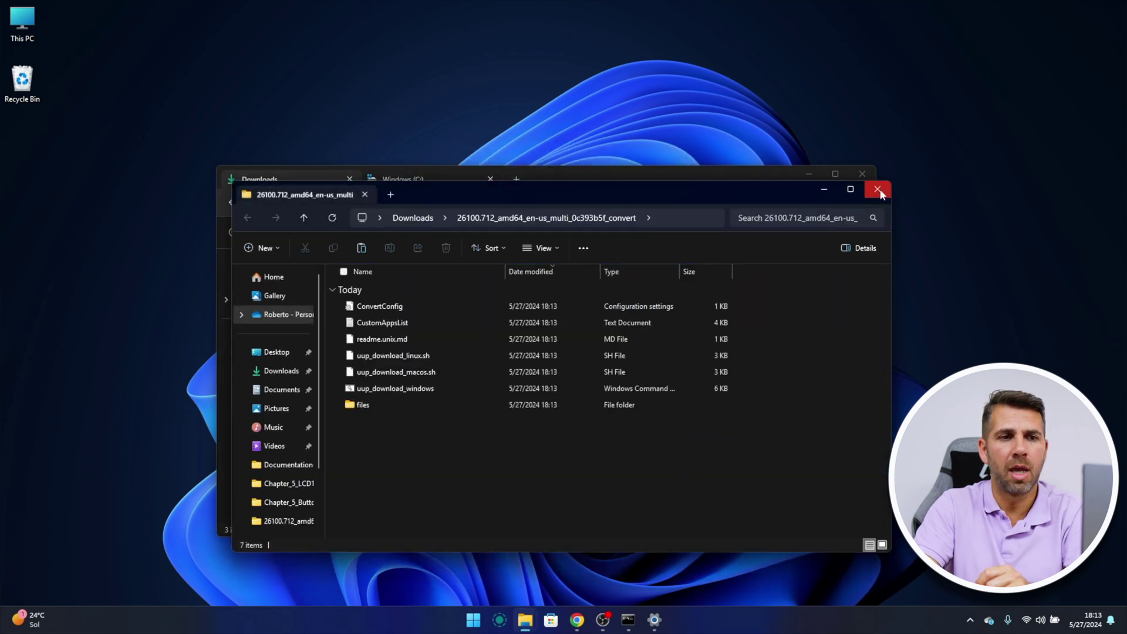
click(879, 191)
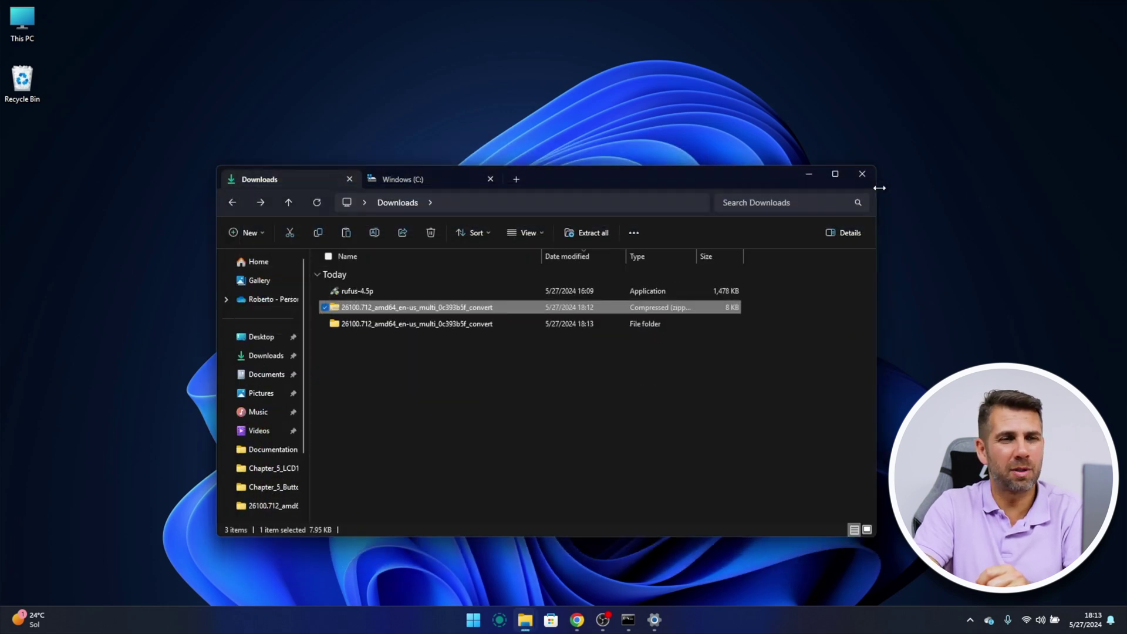
double_click(382, 323)
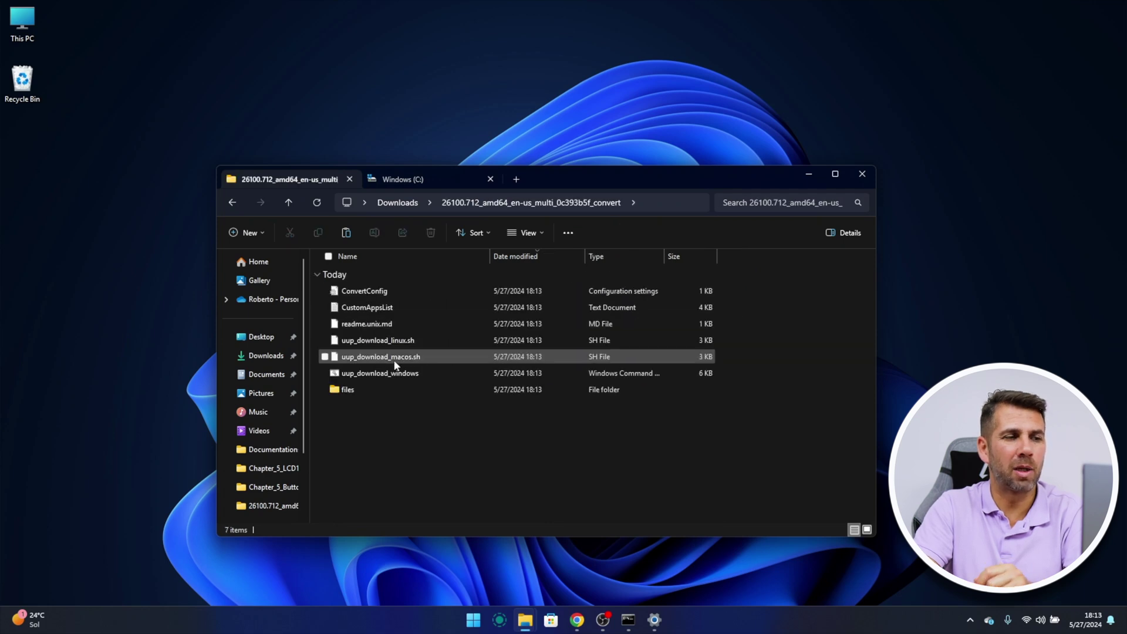
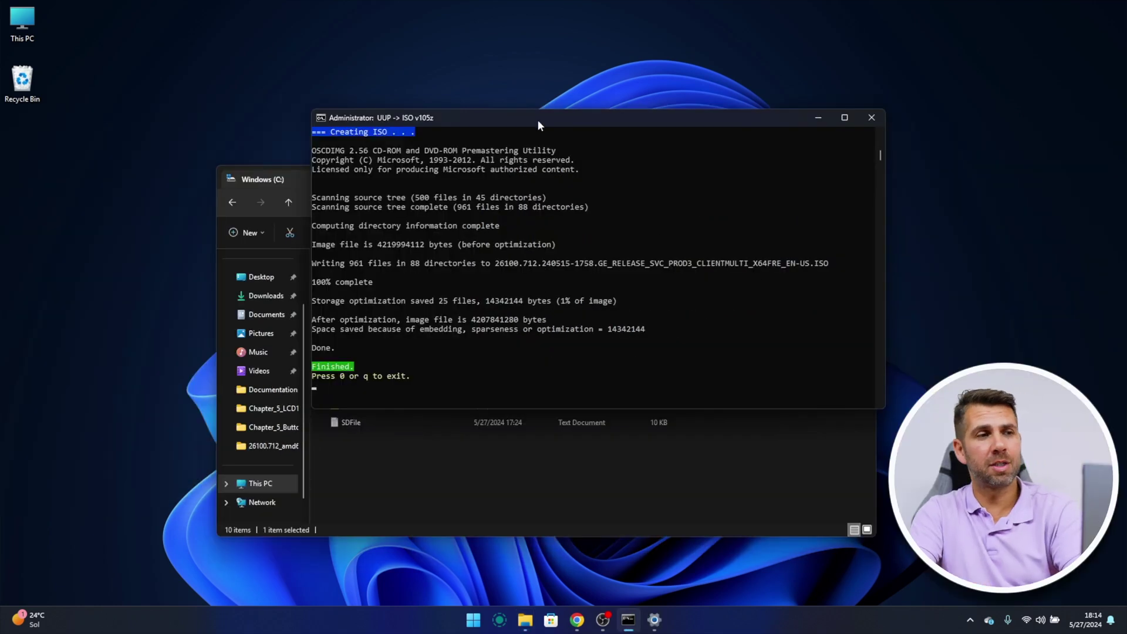
Move the conversion console aside and minimize it to show the C: drive in File Explorer
drag(537, 118, 470, 150)
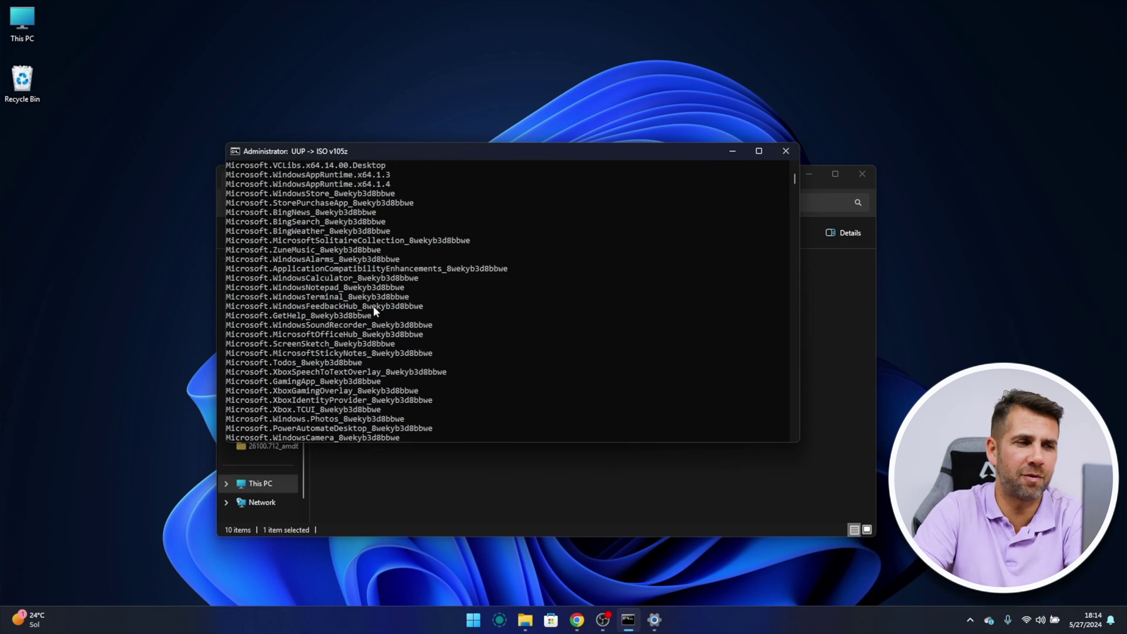
click(734, 151)
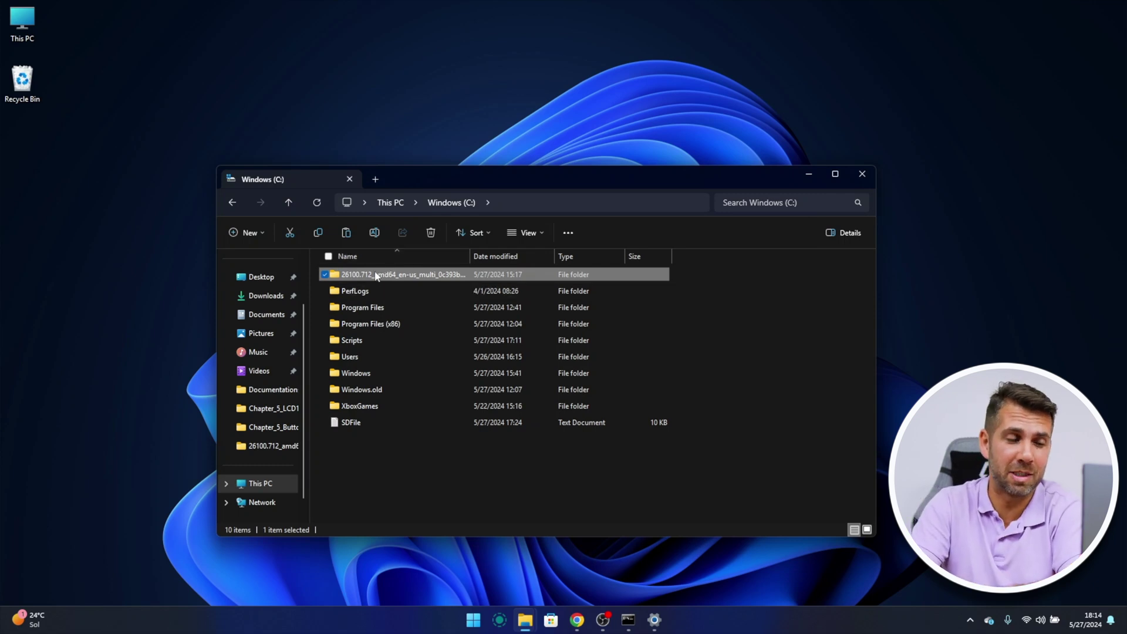
Confirm the 3.91 GB ISO is in the 26100.712 convert folder, then minimize File Explorer
double_click(372, 276)
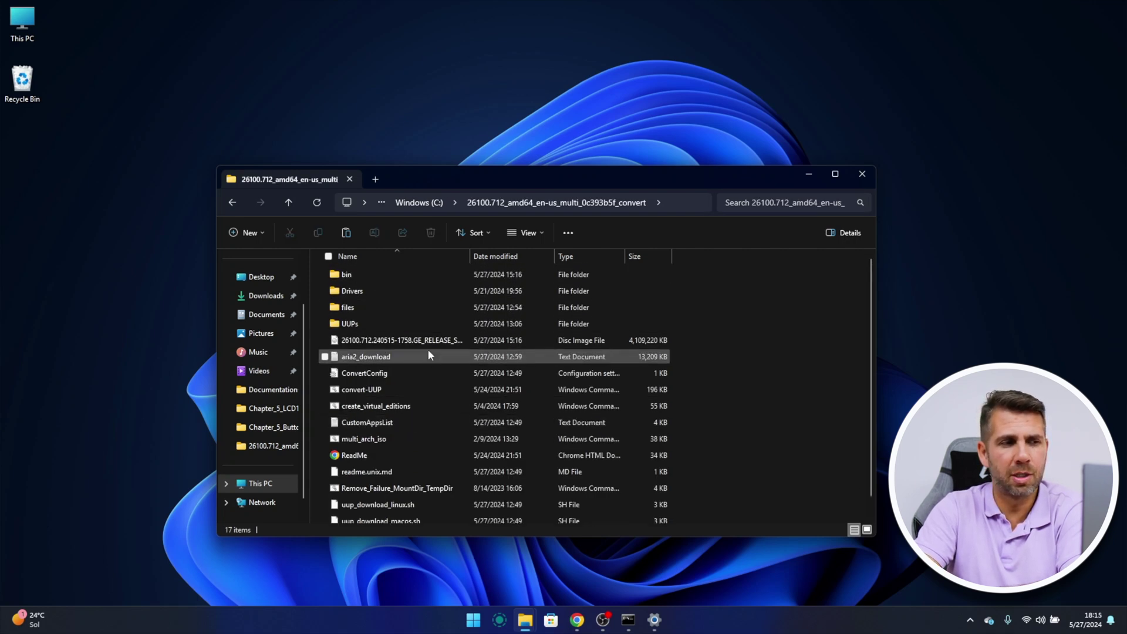
click(412, 341)
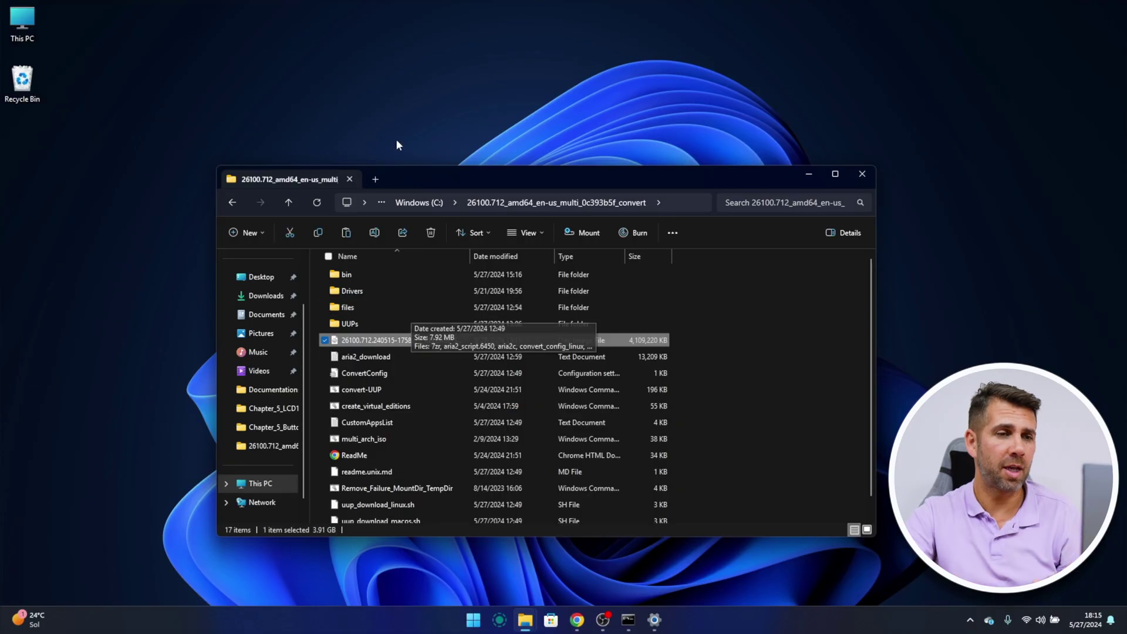
click(809, 173)
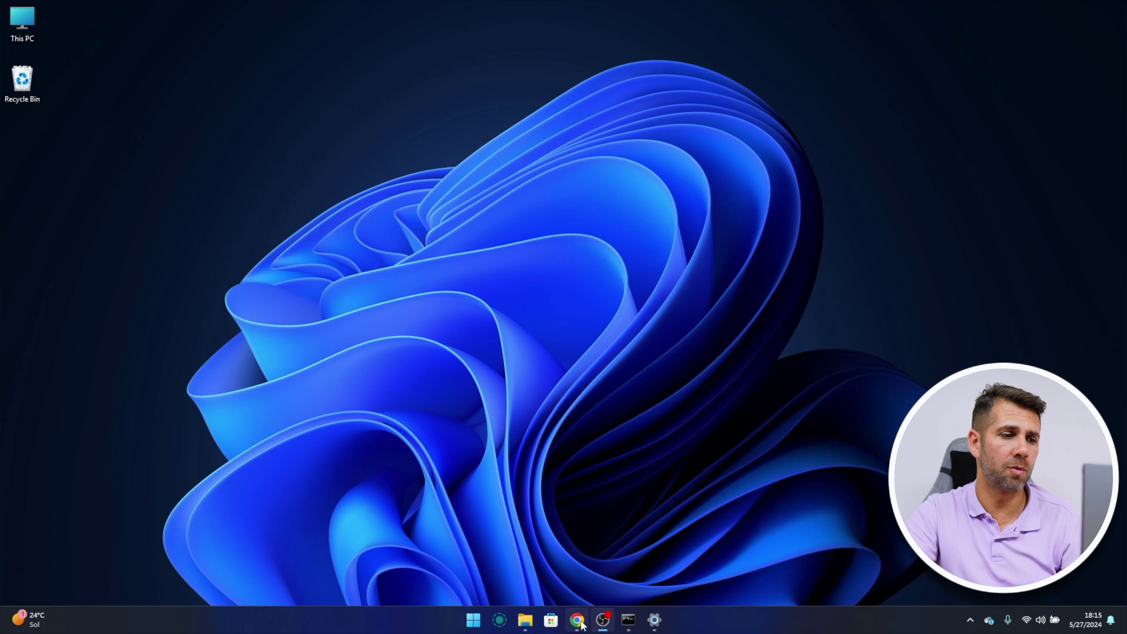
Visit rufus.ie from the Google results, view the 4.5 downloads, then minimize Chrome
click(577, 620)
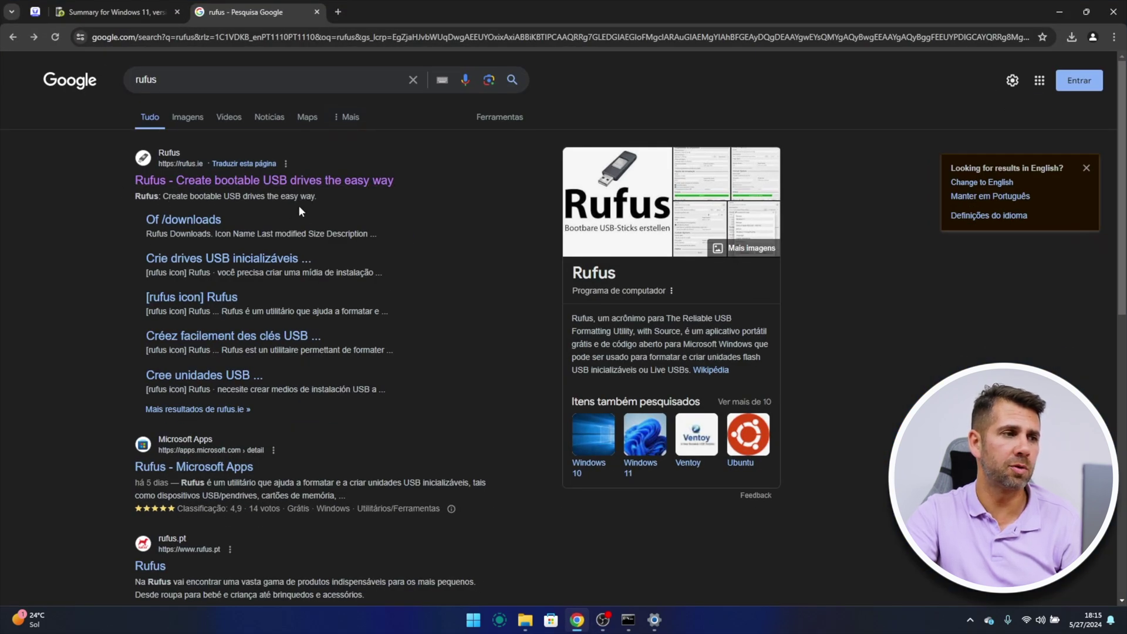
click(303, 182)
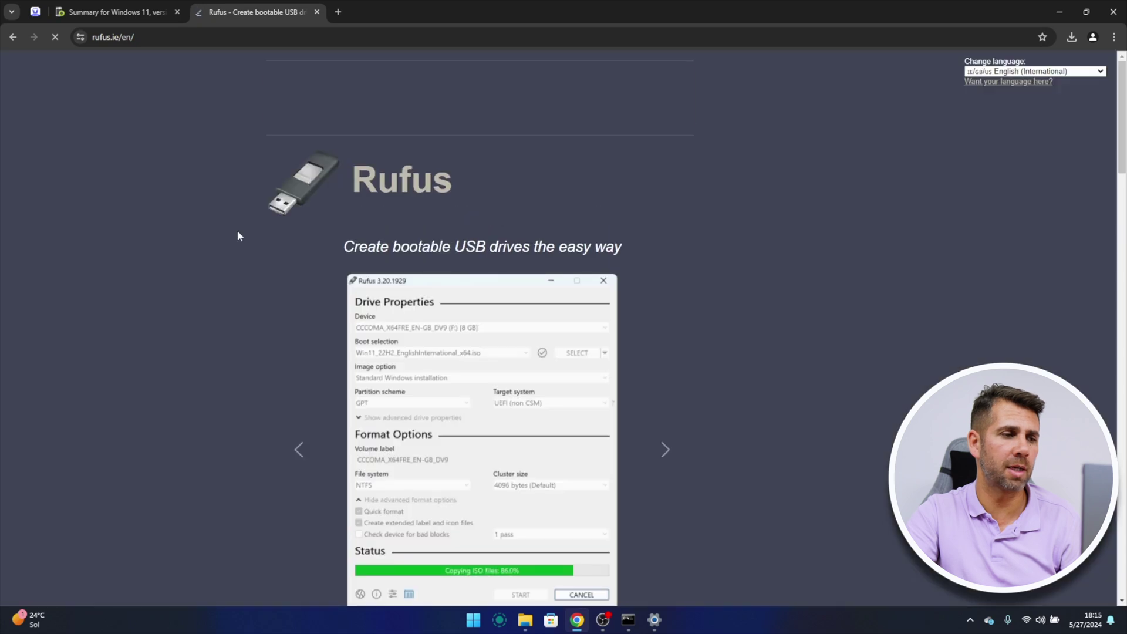
scroll(319, 240, down, 10)
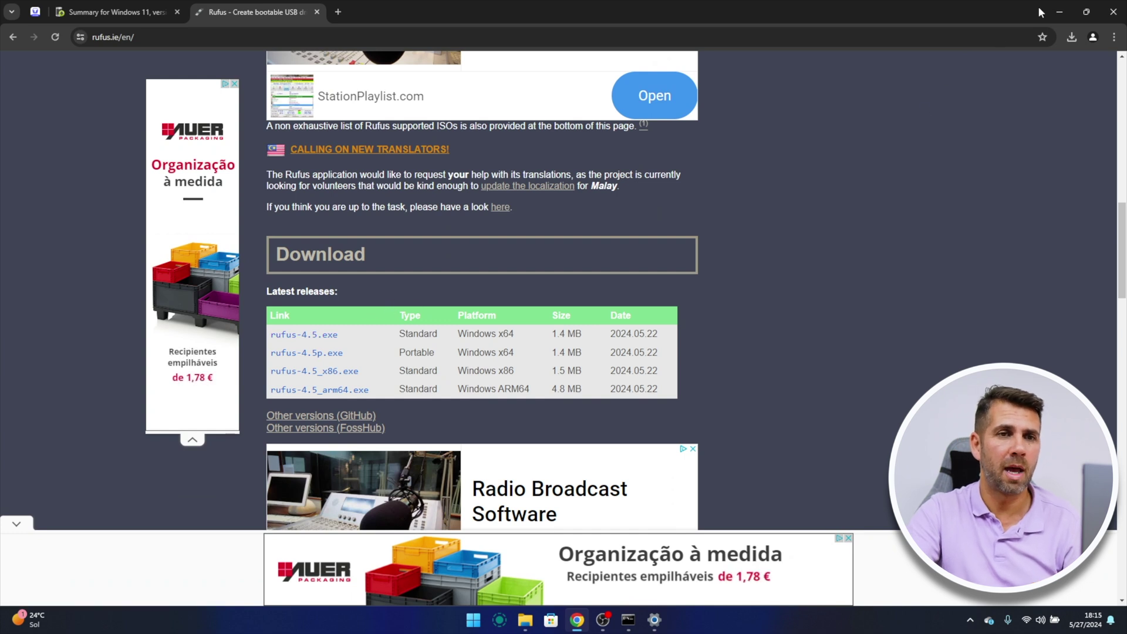
click(1060, 10)
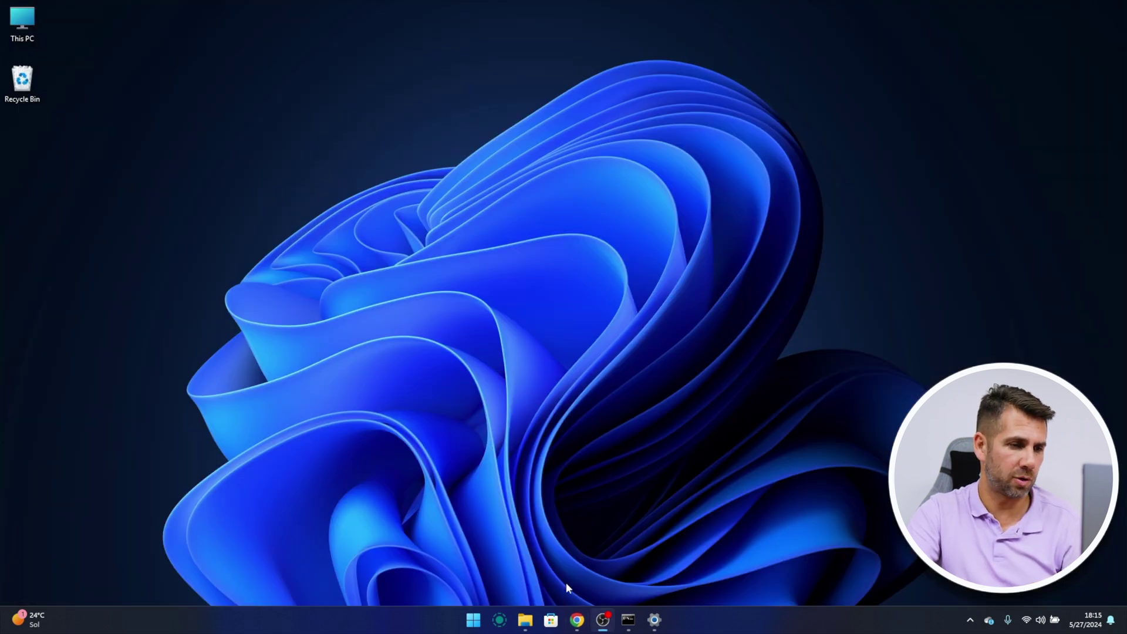
Run portable rufus-4.5p from Downloads and allow it to check for updates online
click(525, 620)
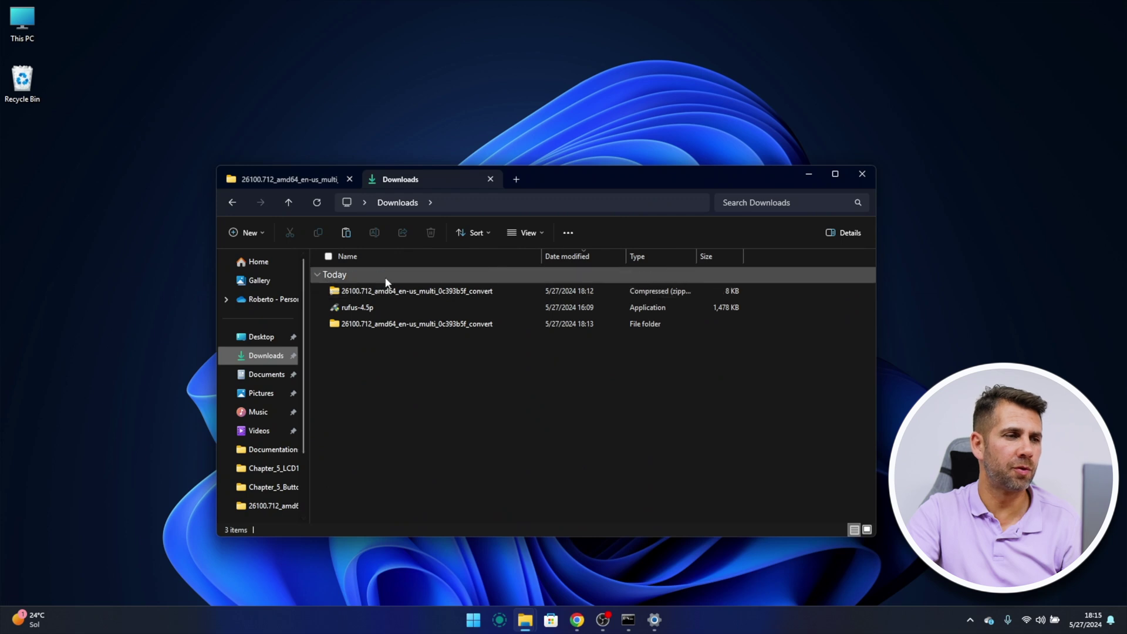
click(359, 308)
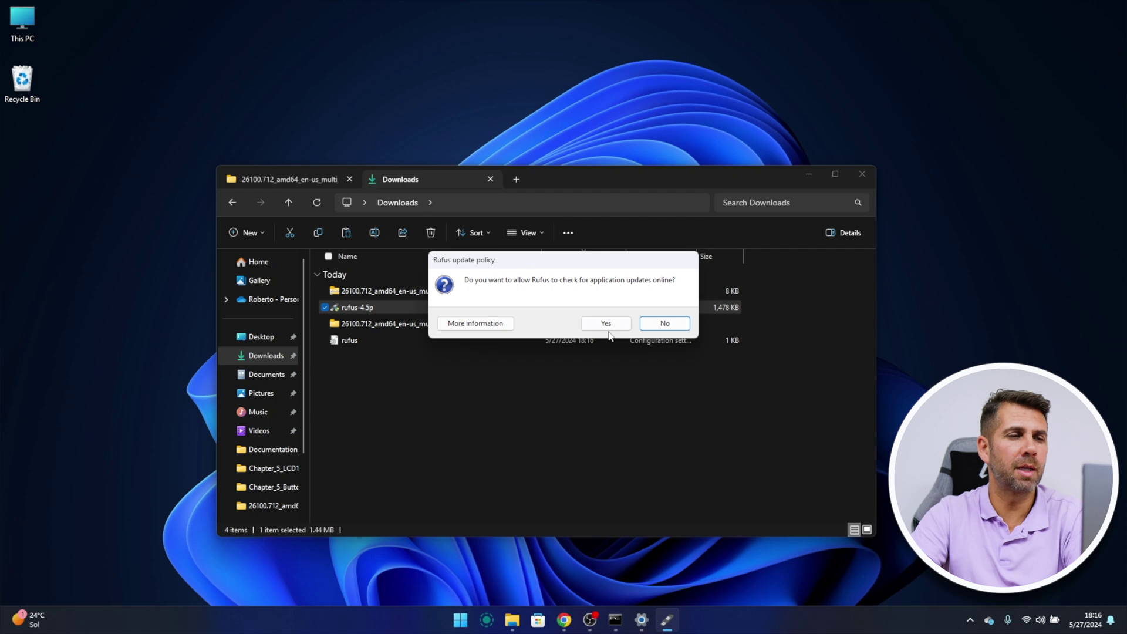
click(605, 322)
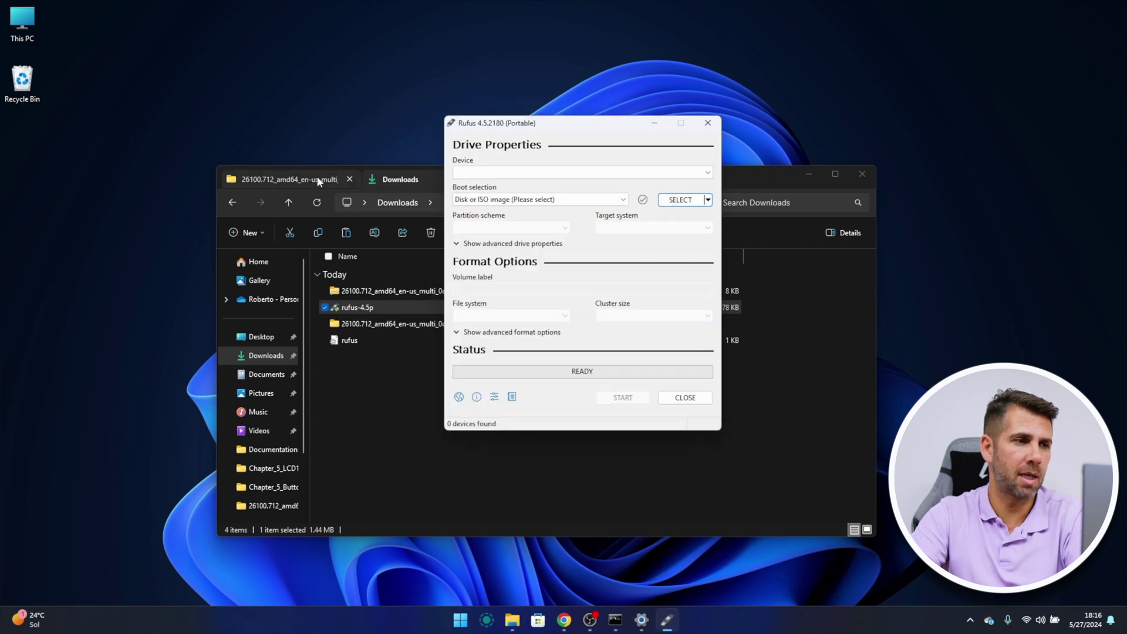
Close the Downloads view and arrange File Explorer and Rufus side by side
click(401, 179)
click(499, 178)
drag(557, 118, 743, 94)
drag(539, 178, 338, 151)
drag(792, 93, 851, 135)
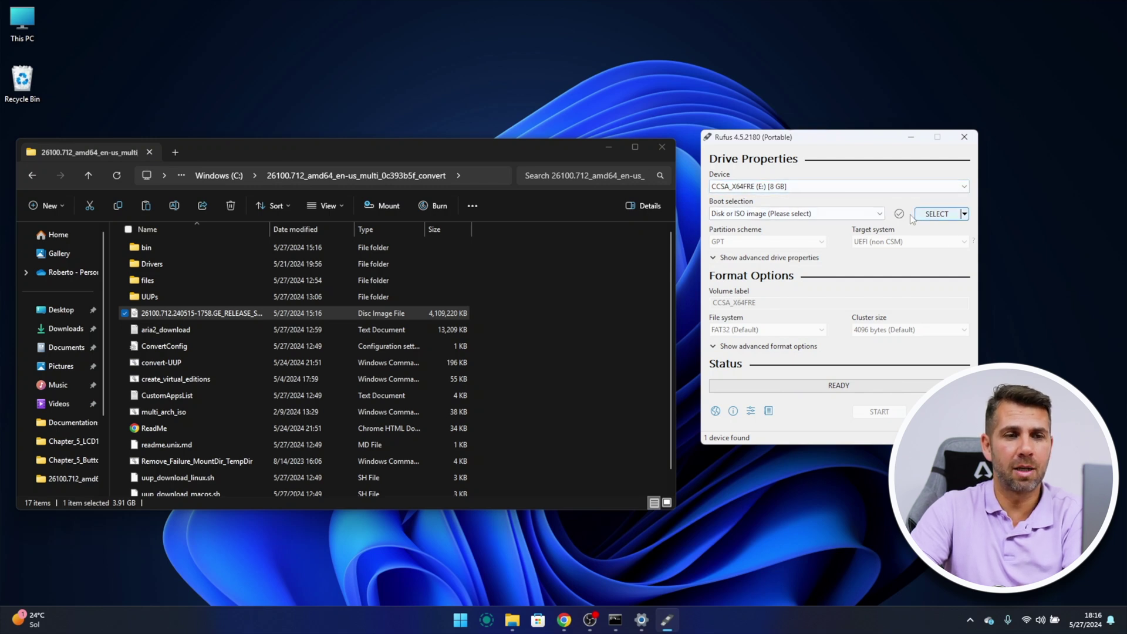
Review the Boot selection choices, then open the file picker for the disc image
click(748, 215)
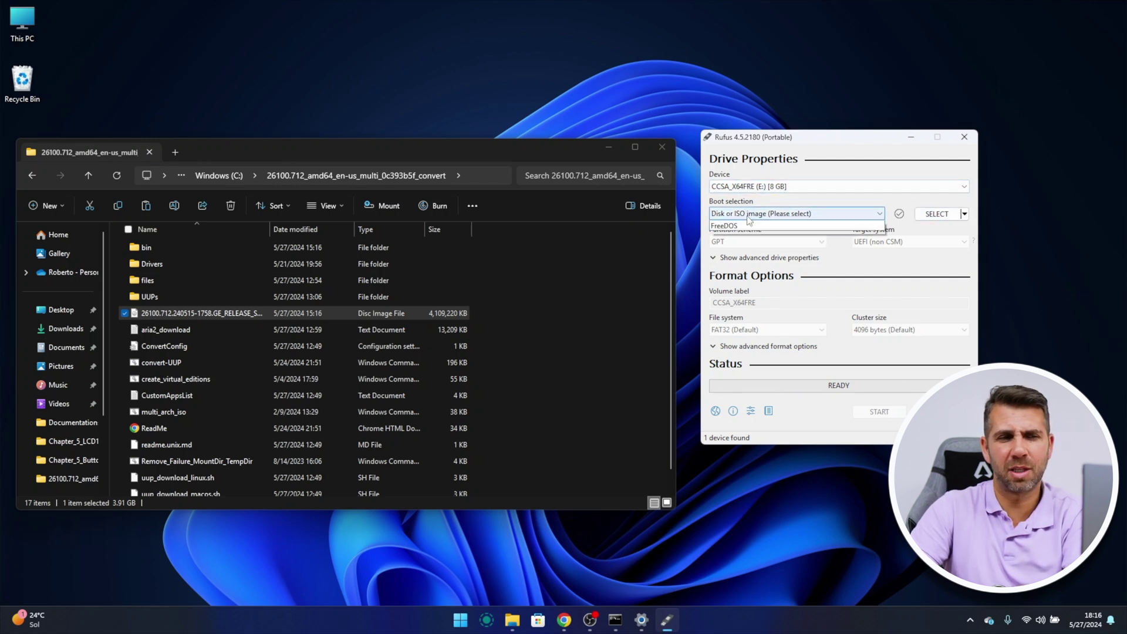
click(748, 218)
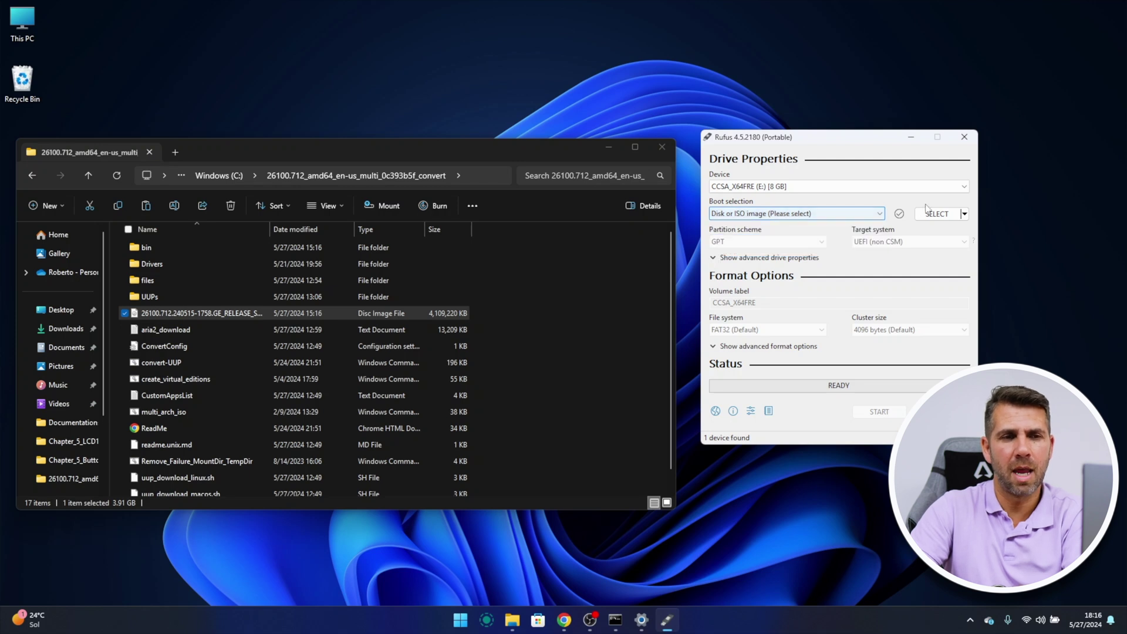
click(937, 213)
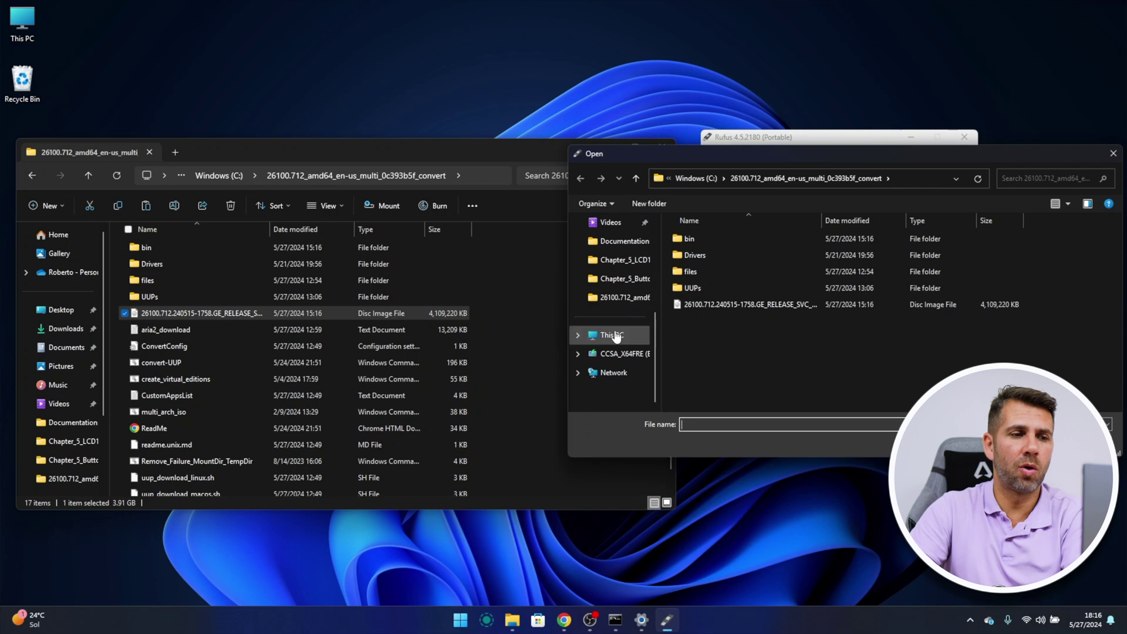
Load the 26100.712 ISO from C:'s convert folder as boot image and start writing
click(610, 334)
double_click(697, 255)
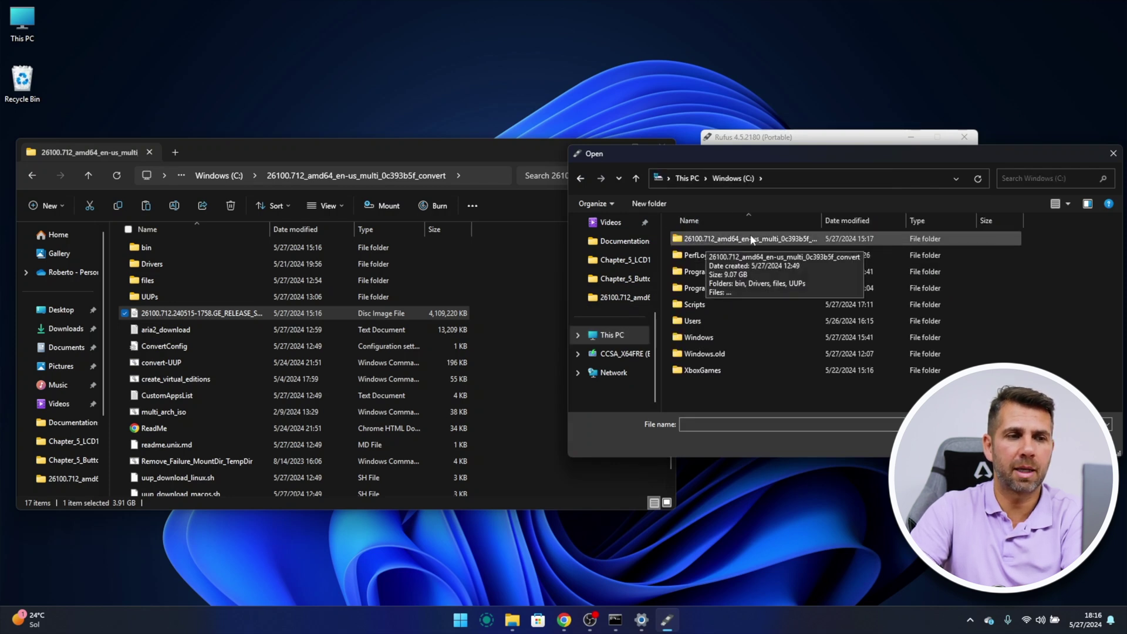
double_click(726, 241)
click(759, 305)
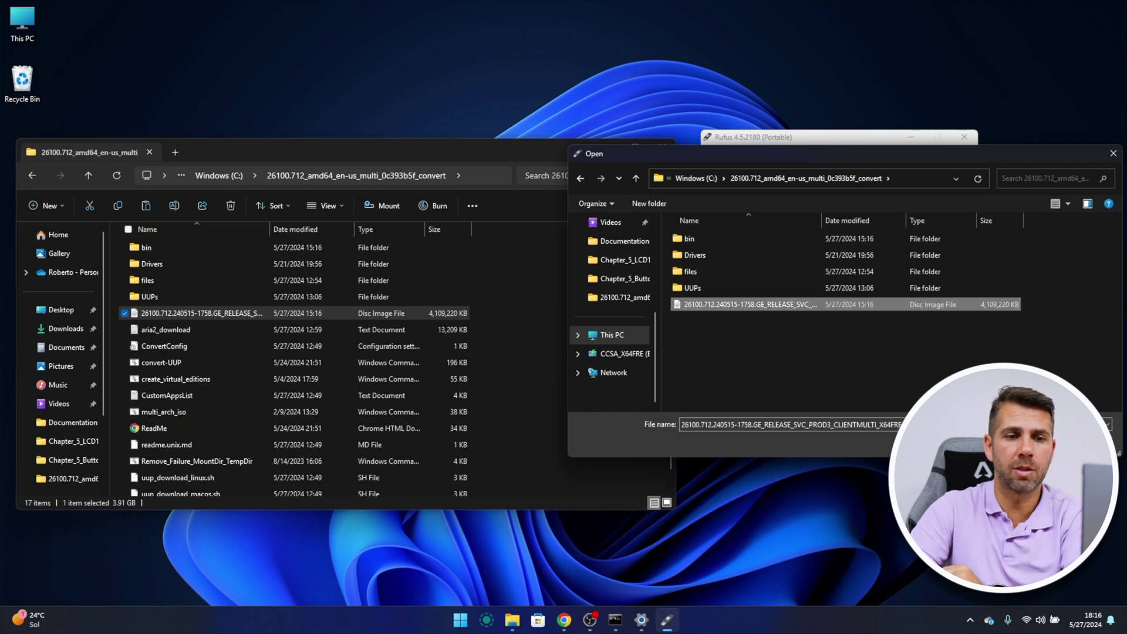
key(Return)
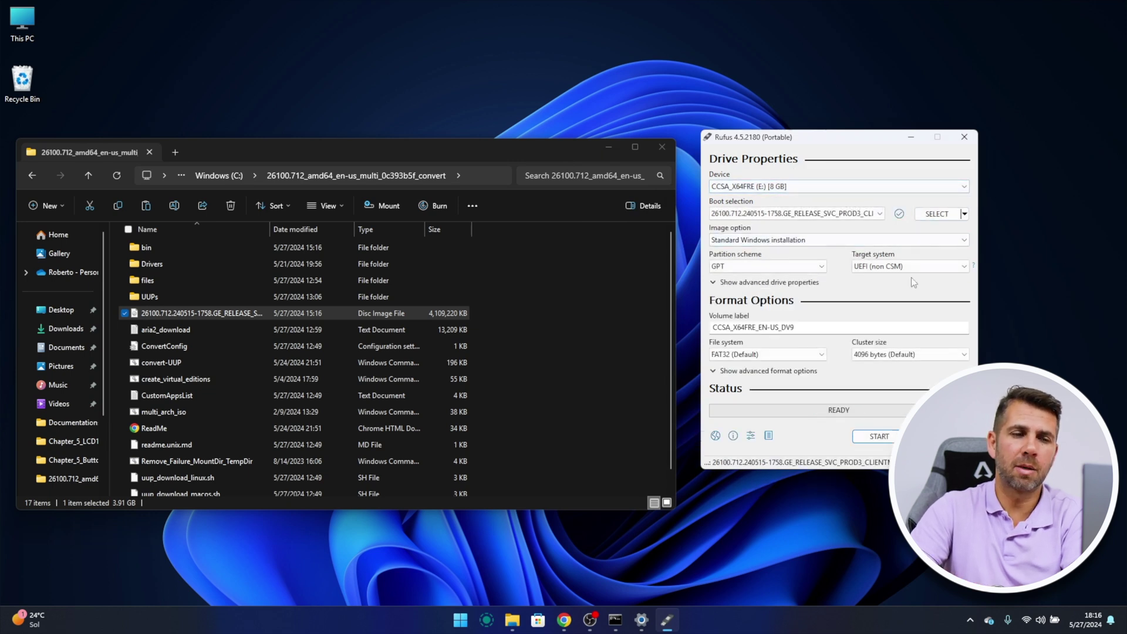
click(803, 326)
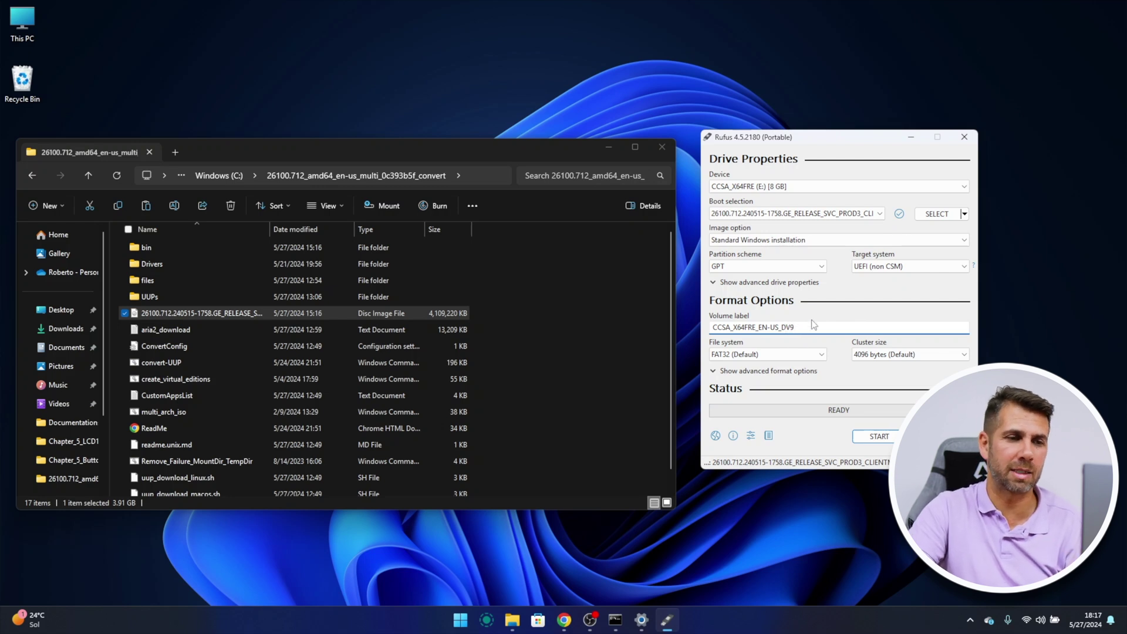
click(874, 435)
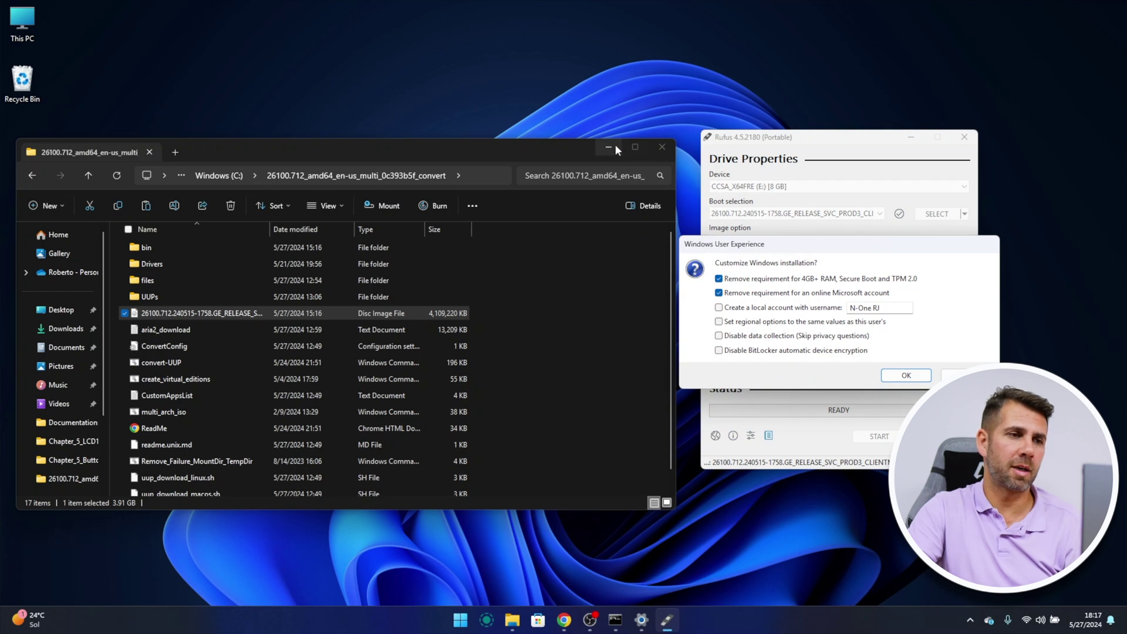
Remove hardware and online-account requirements, disable BitLocker auto-encryption, and accept erasing the 8 GB drive
click(611, 146)
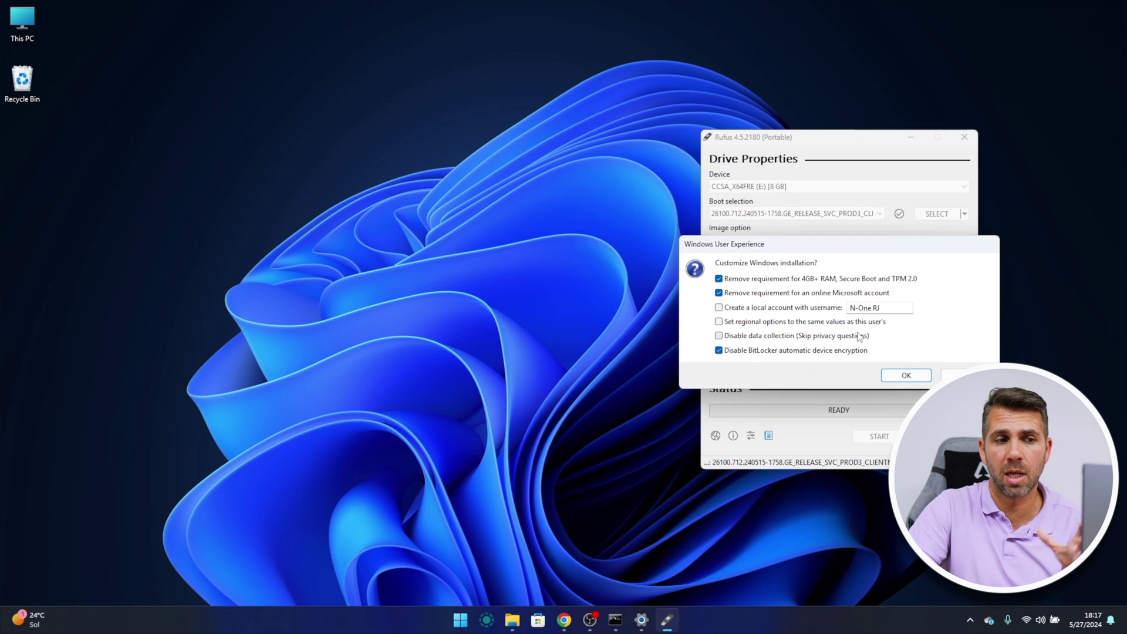
click(719, 323)
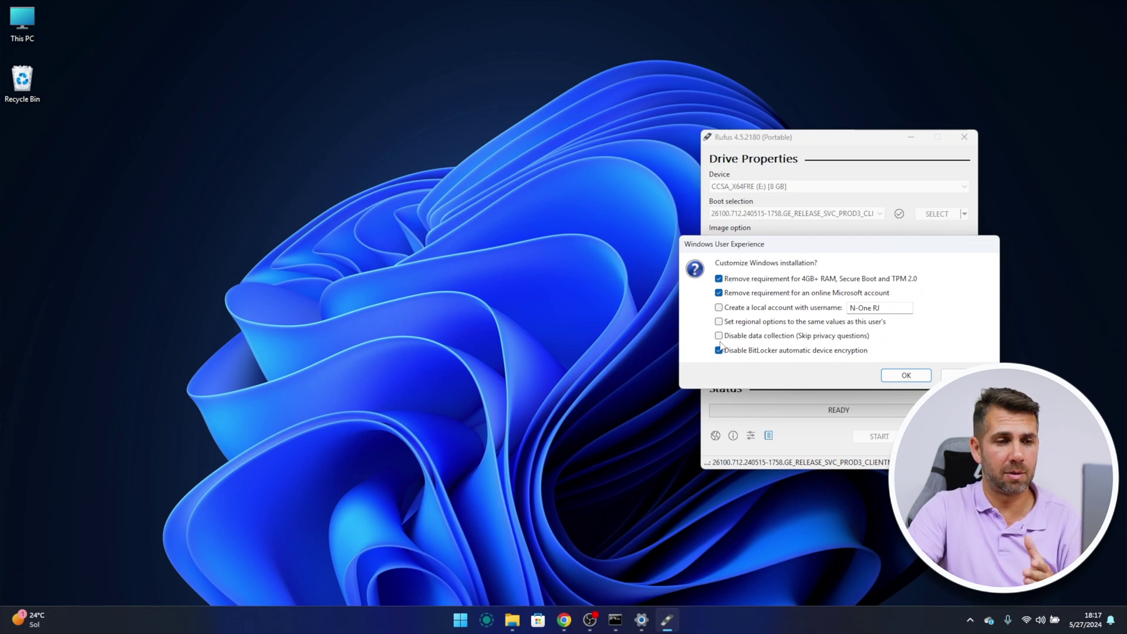
click(906, 375)
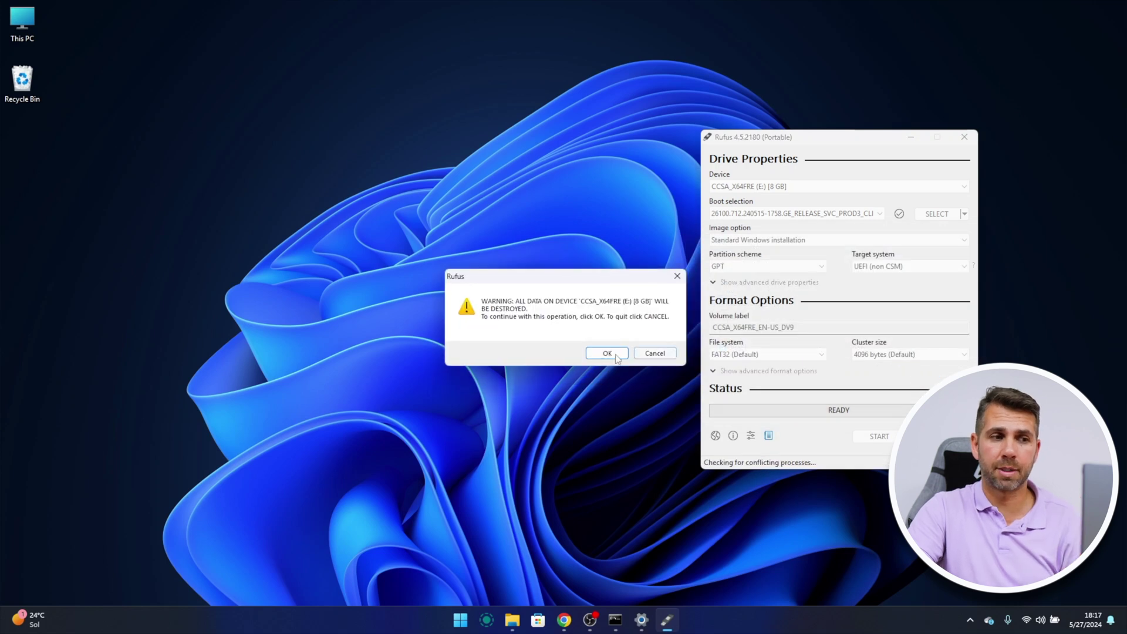
click(615, 355)
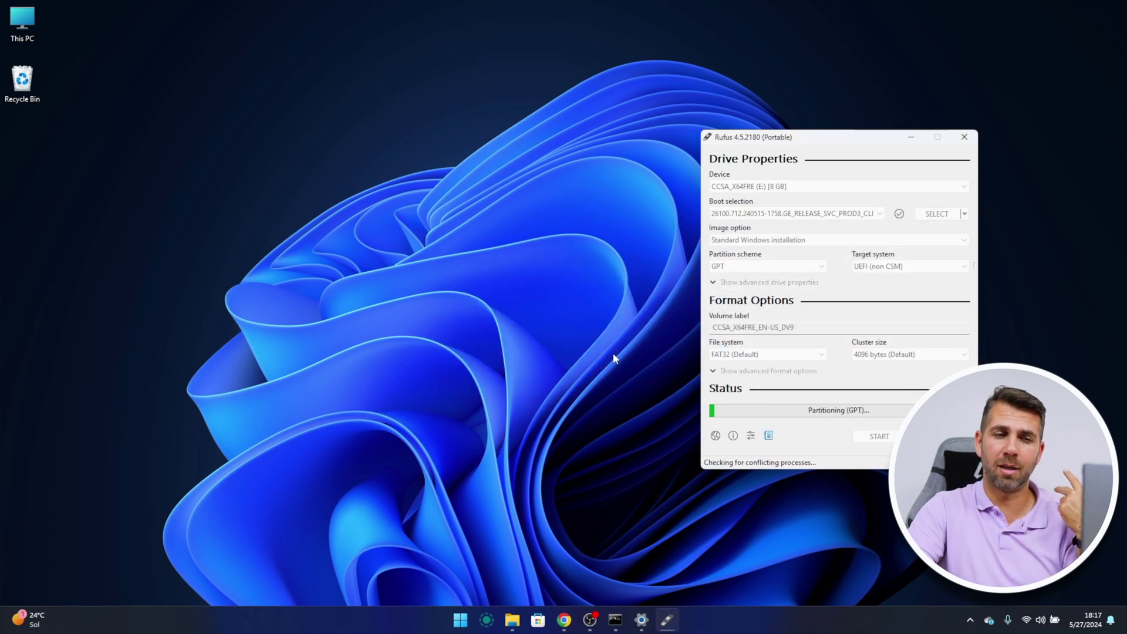